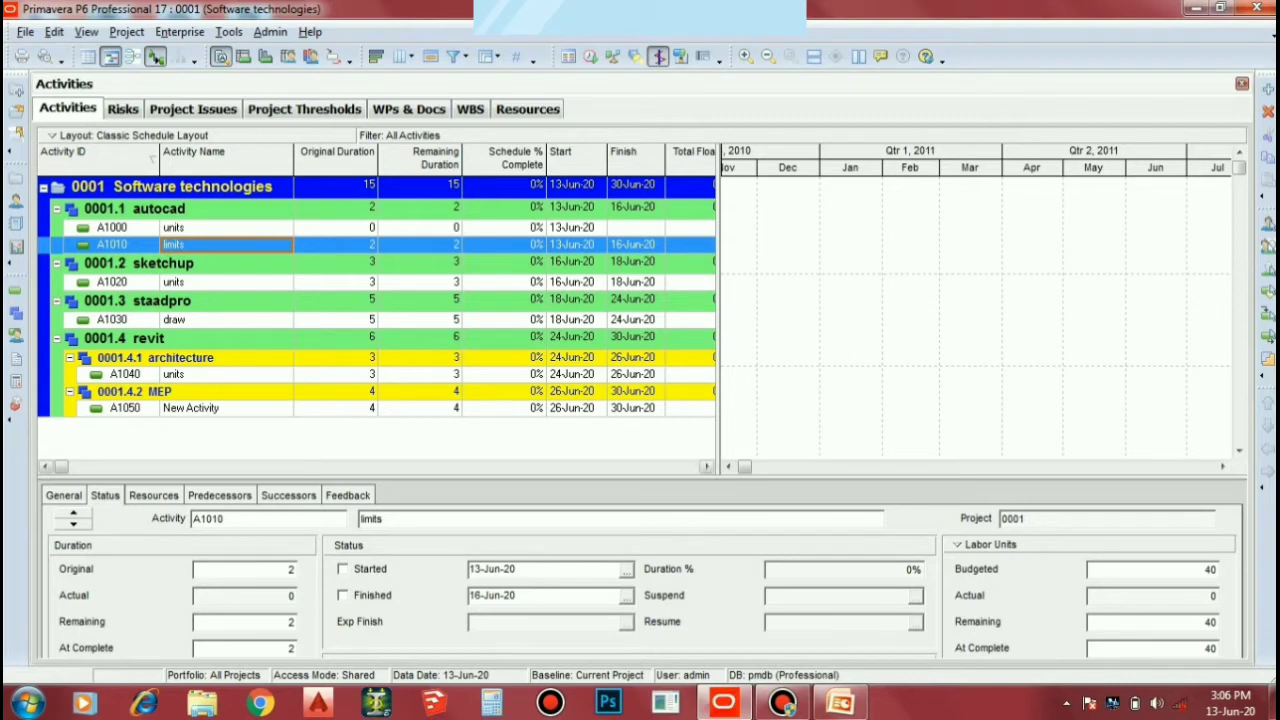
Review the status details of each activity in the schedule, from A1000 under autocad to A1050 under MEP.
left_click(226, 228)
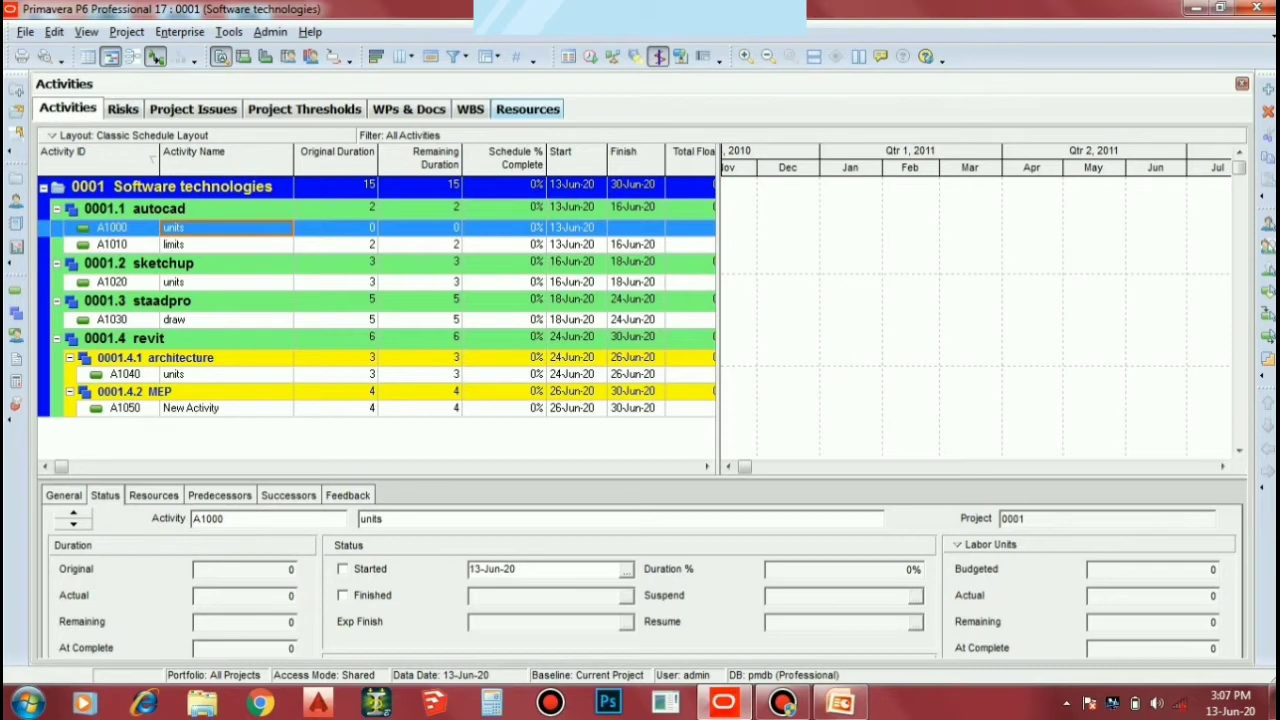
left_click(226, 245)
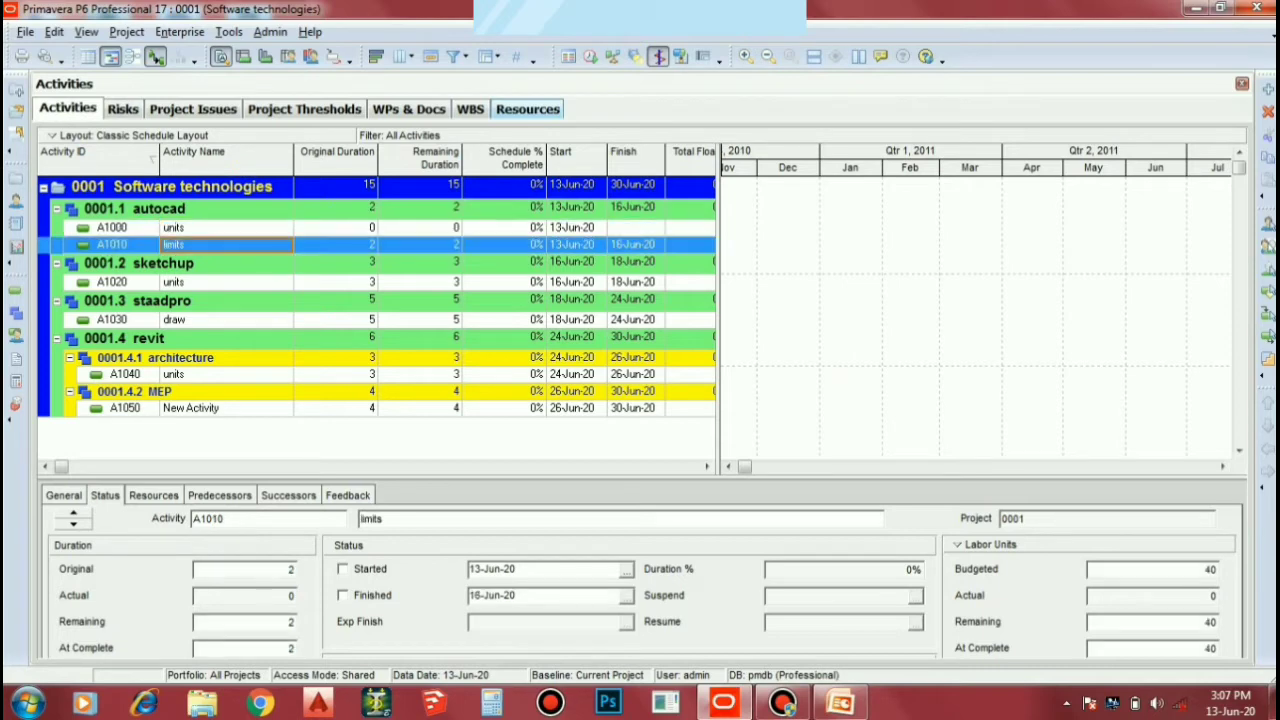
left_click(226, 282)
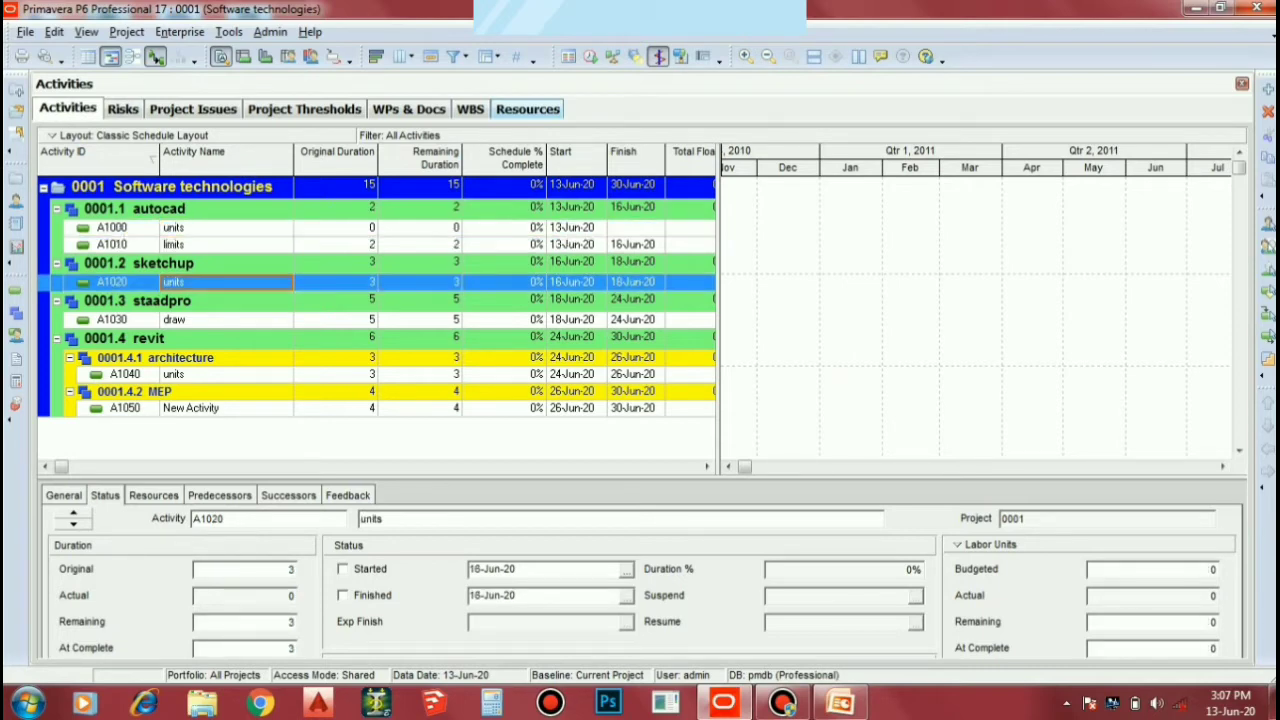
left_click(226, 245)
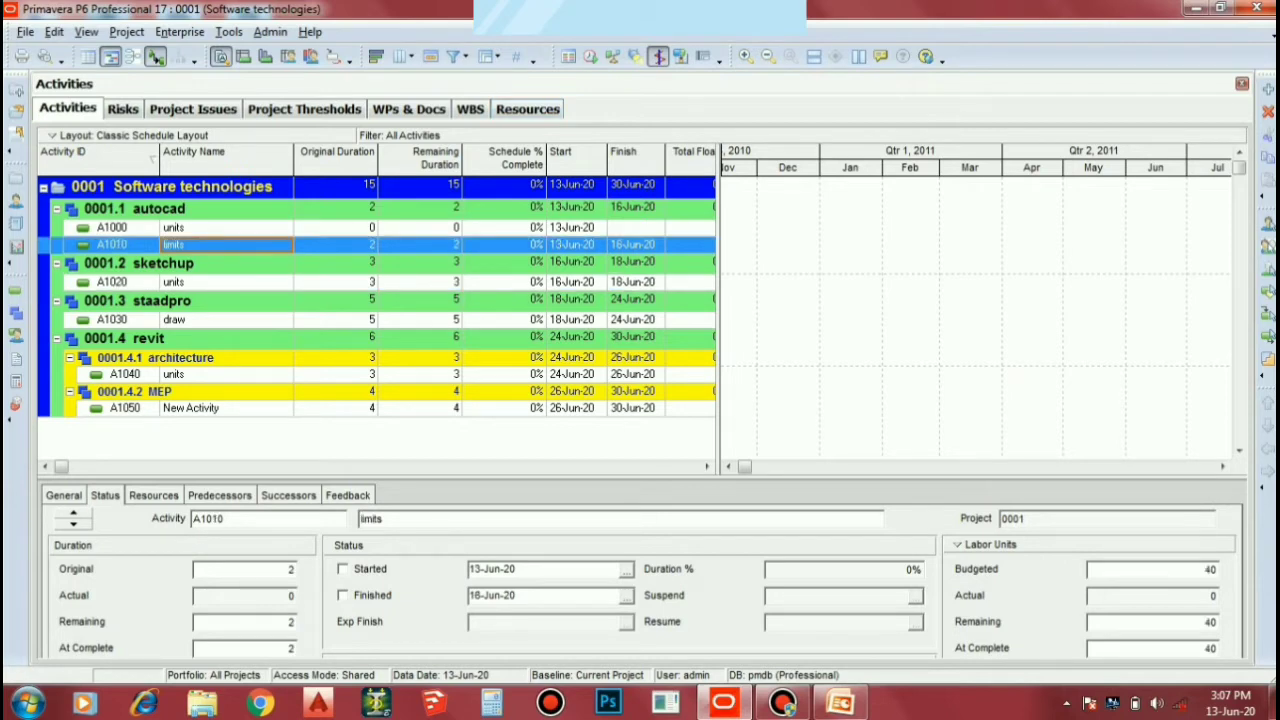
left_click(226, 282)
left_click(226, 320)
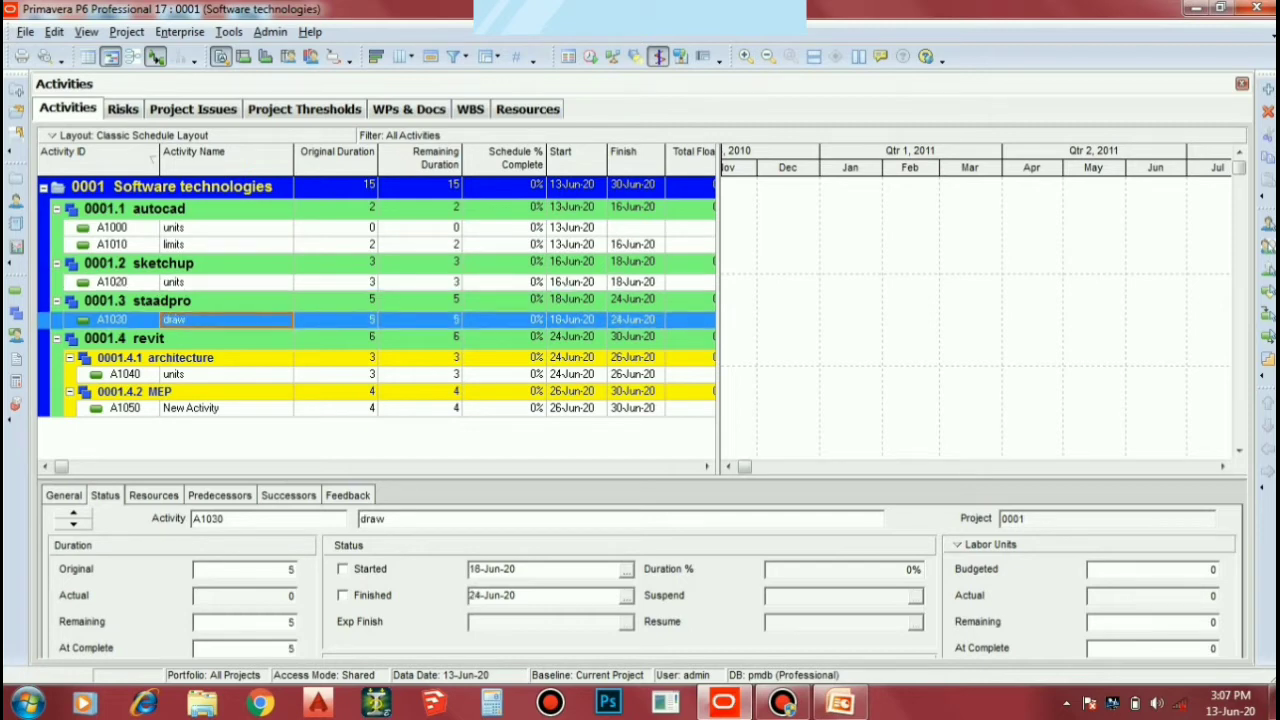
left_click(226, 374)
left_click(226, 408)
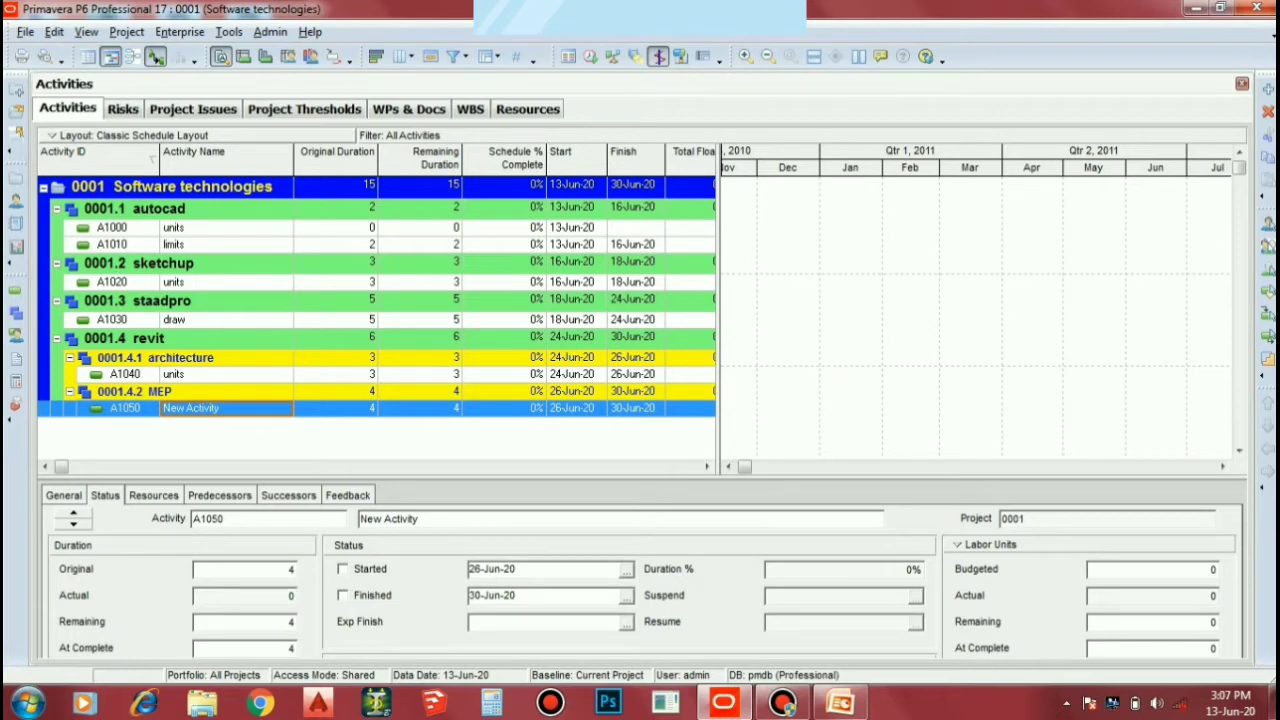
Show the Activity Usage Profile as the bottom layout below the activity table.
left_click(52, 135)
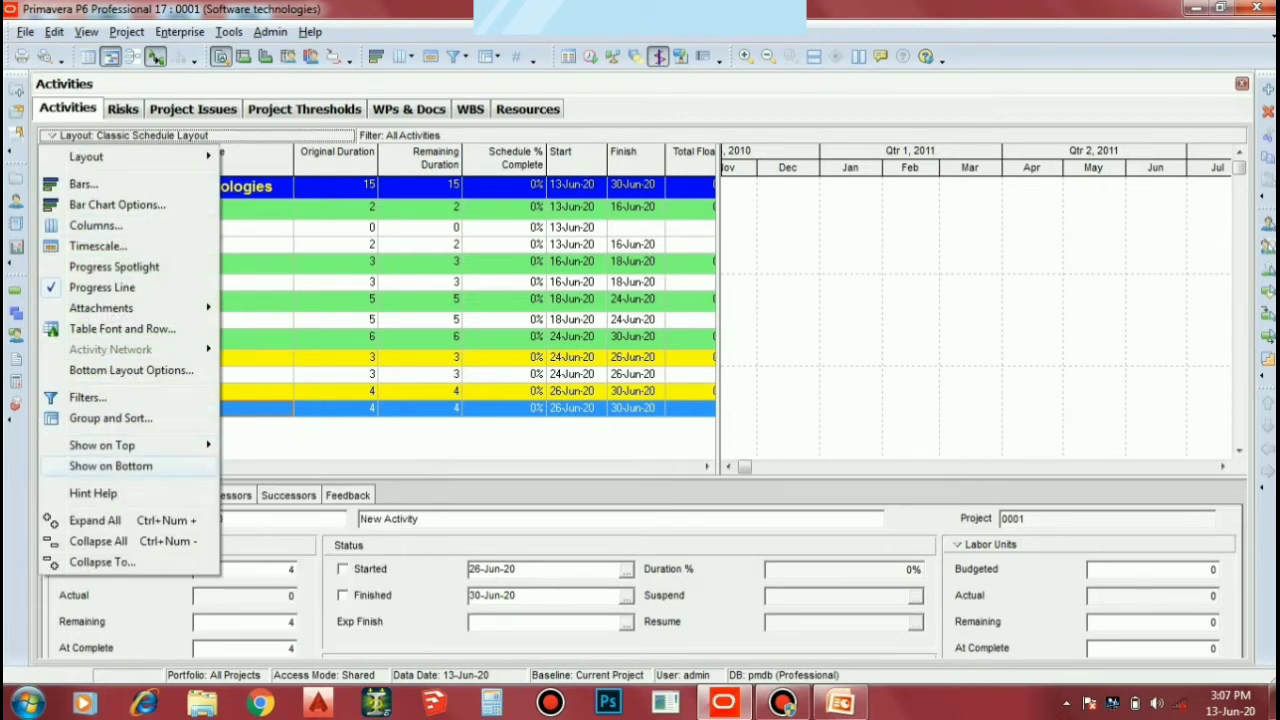
mouse_move(110, 466)
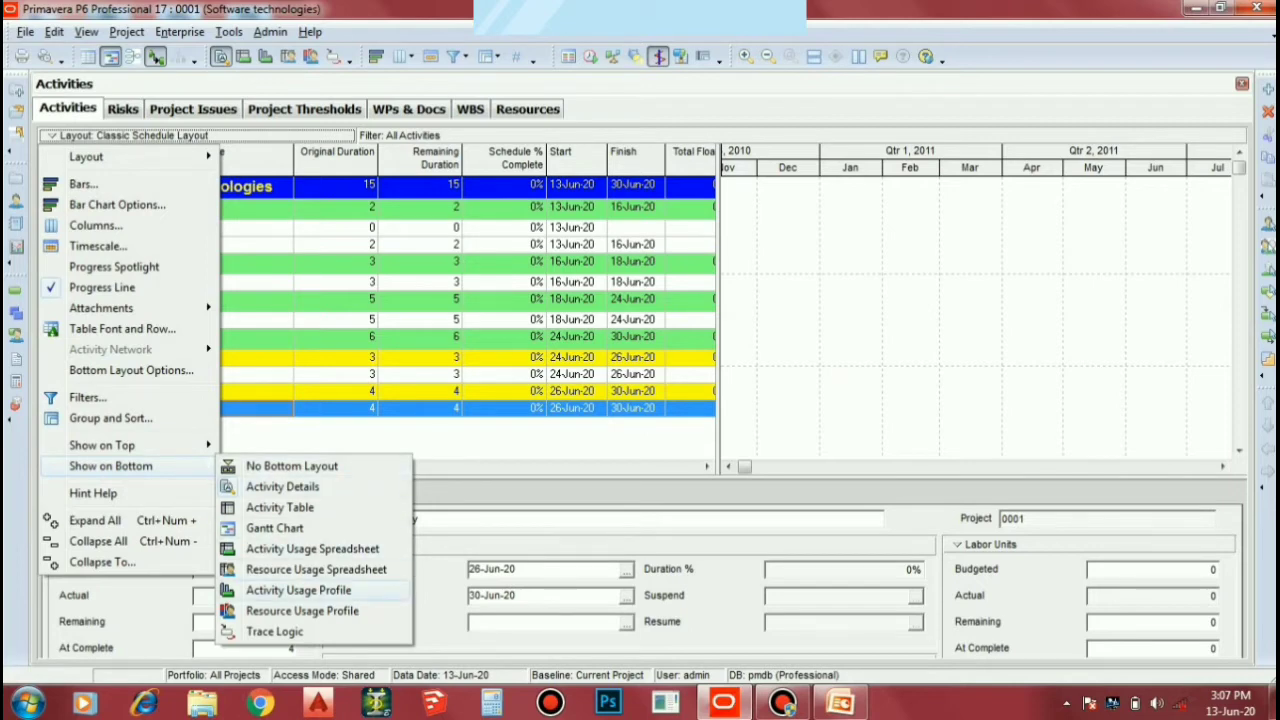
left_click(298, 590)
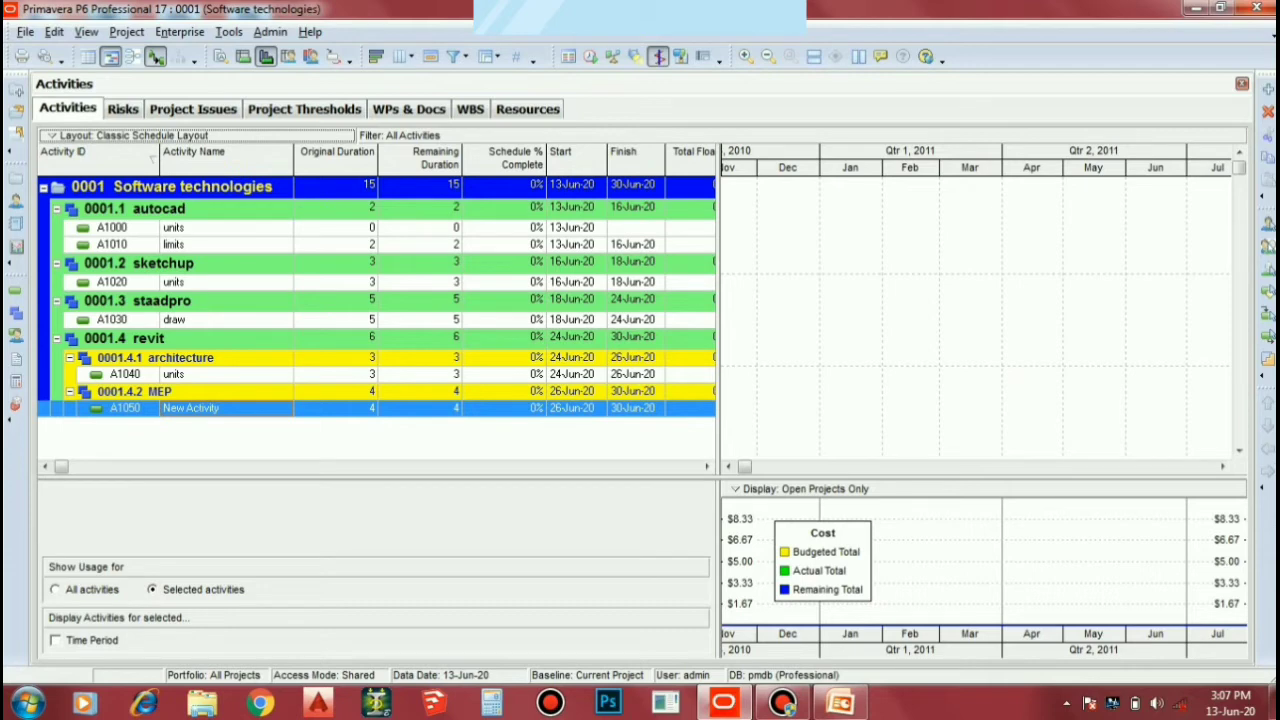
left_click(229, 32)
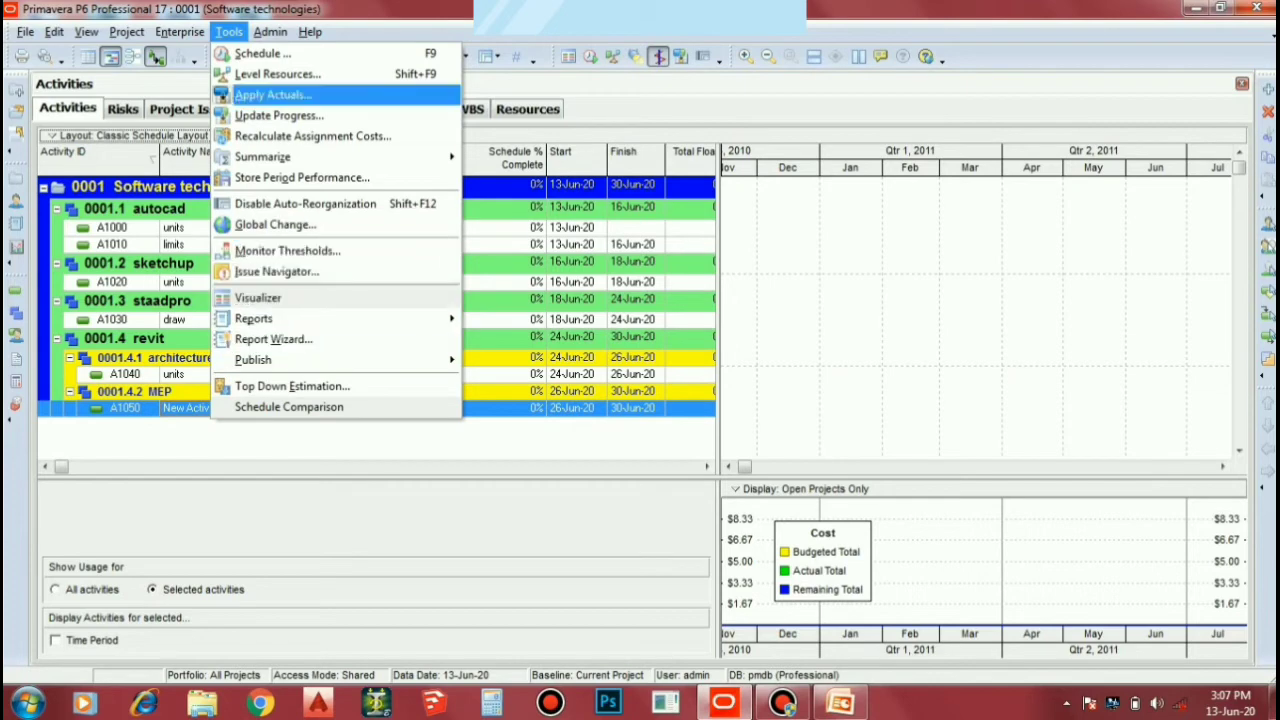
mouse_move(270, 32)
mouse_move(180, 32)
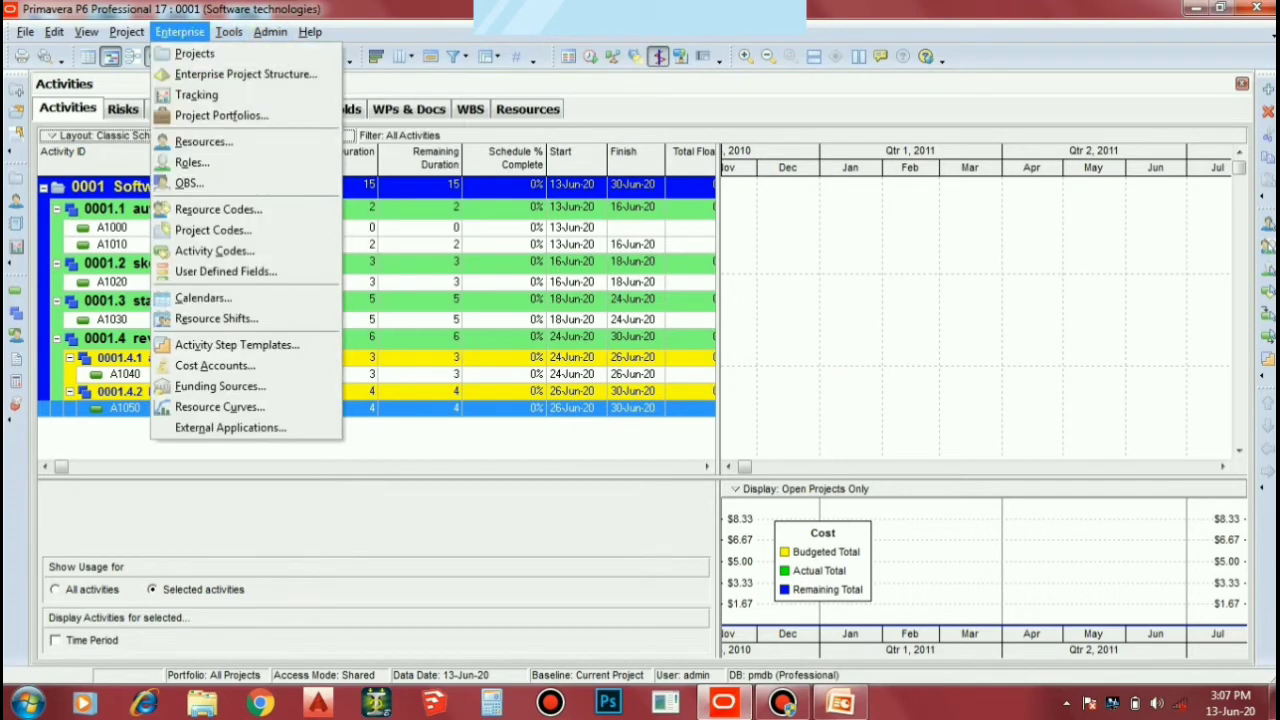
mouse_move(229, 32)
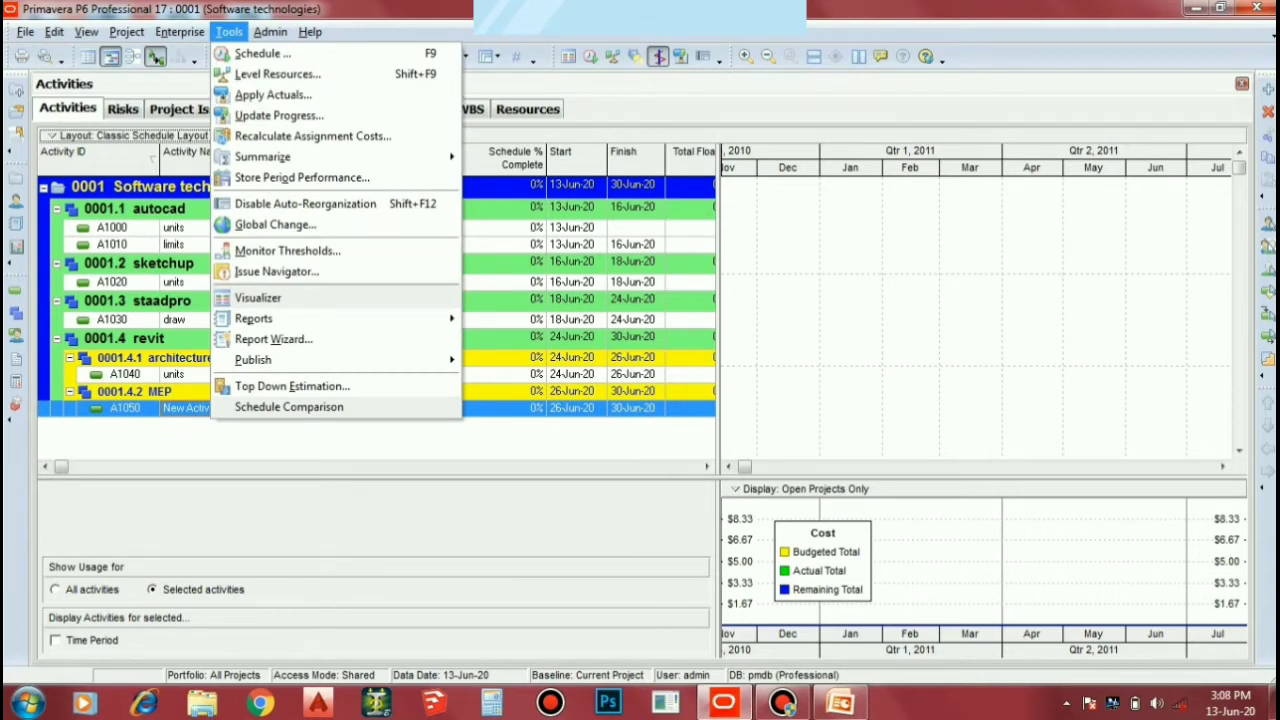
key("Escape")
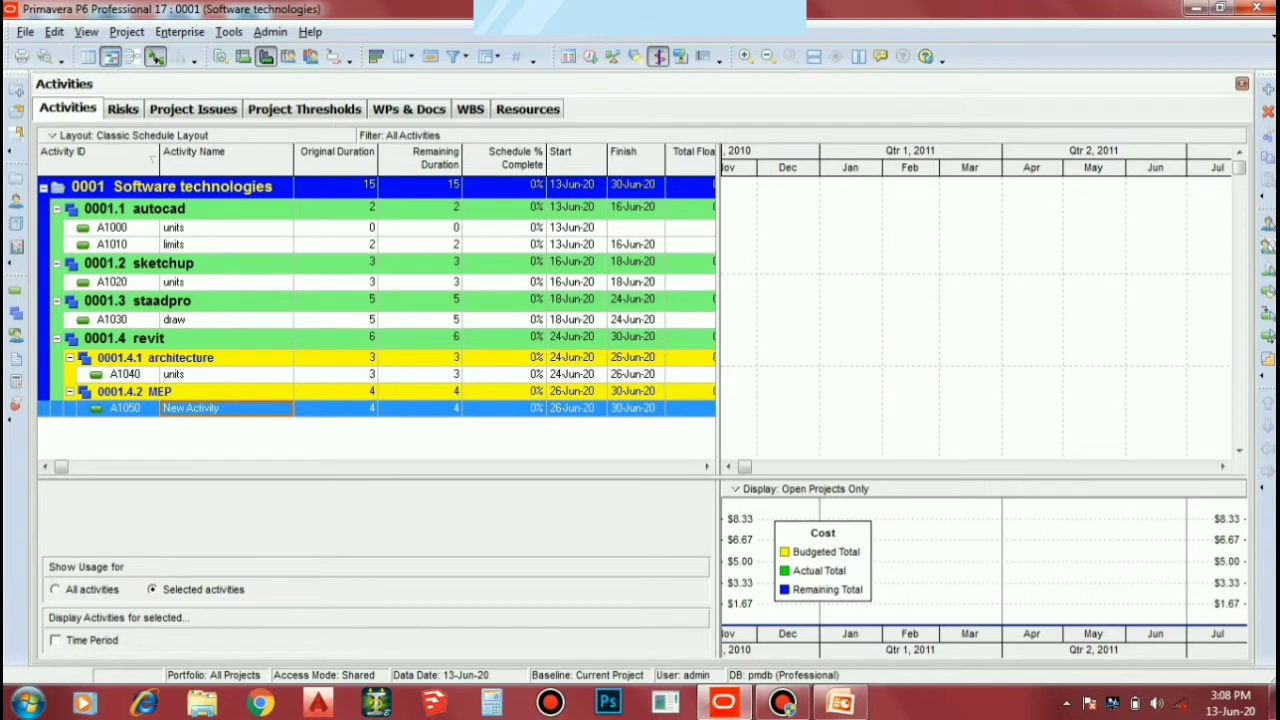
Select the limits activity under autocad and display activities for the selected time period in the usage profile.
left_click(226, 228)
left_click(226, 245)
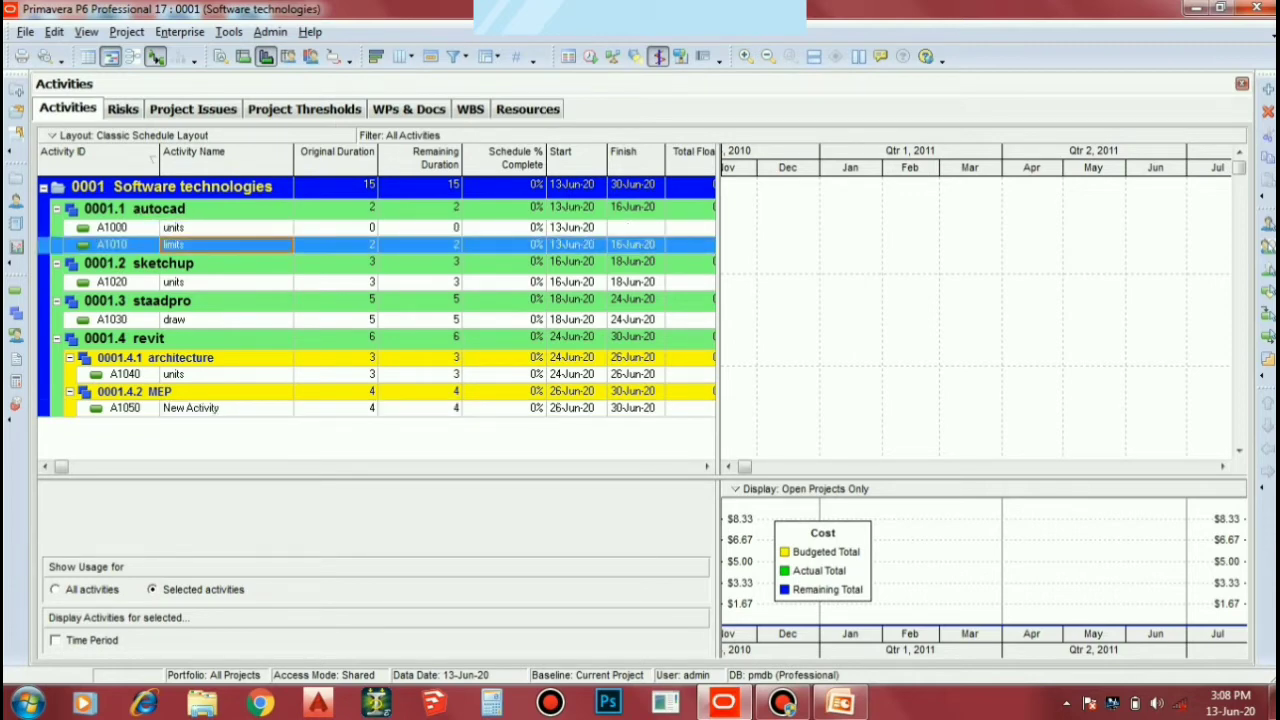
left_click(56, 640)
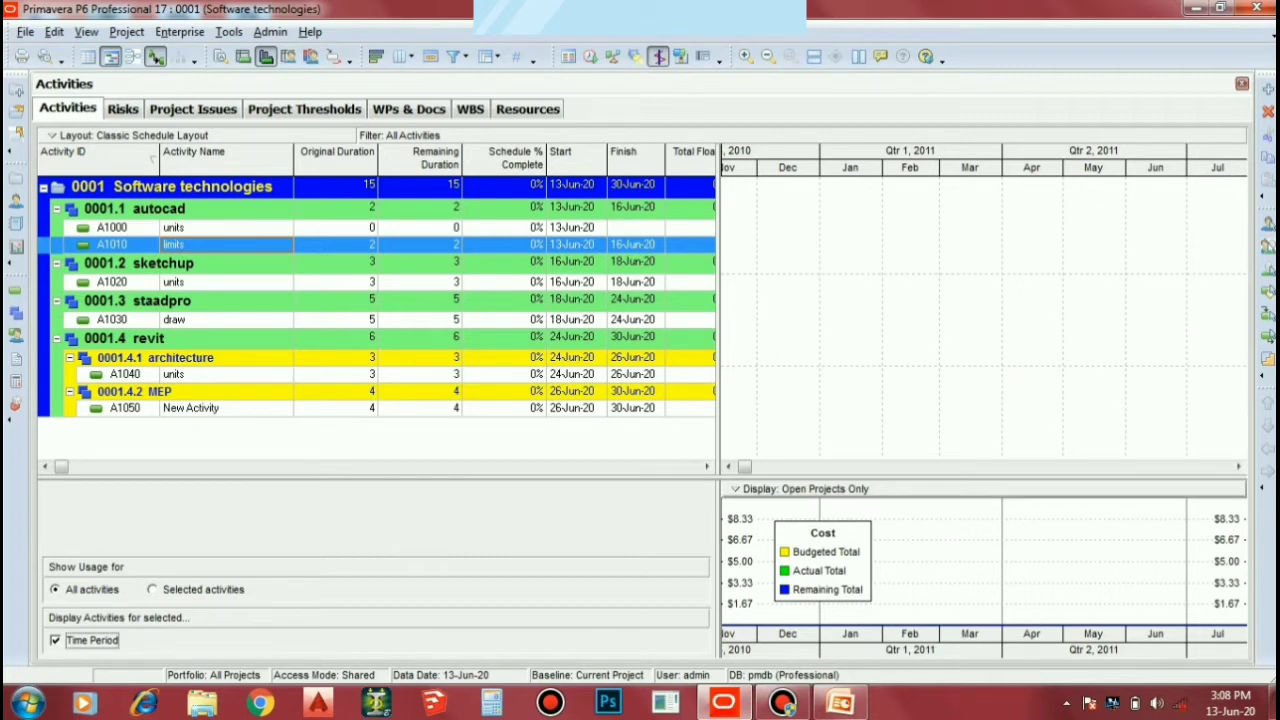
Set the timescale's date interval to Month/Week, keeping the Calendar type and the PS start, and apply it.
right_click(726, 503)
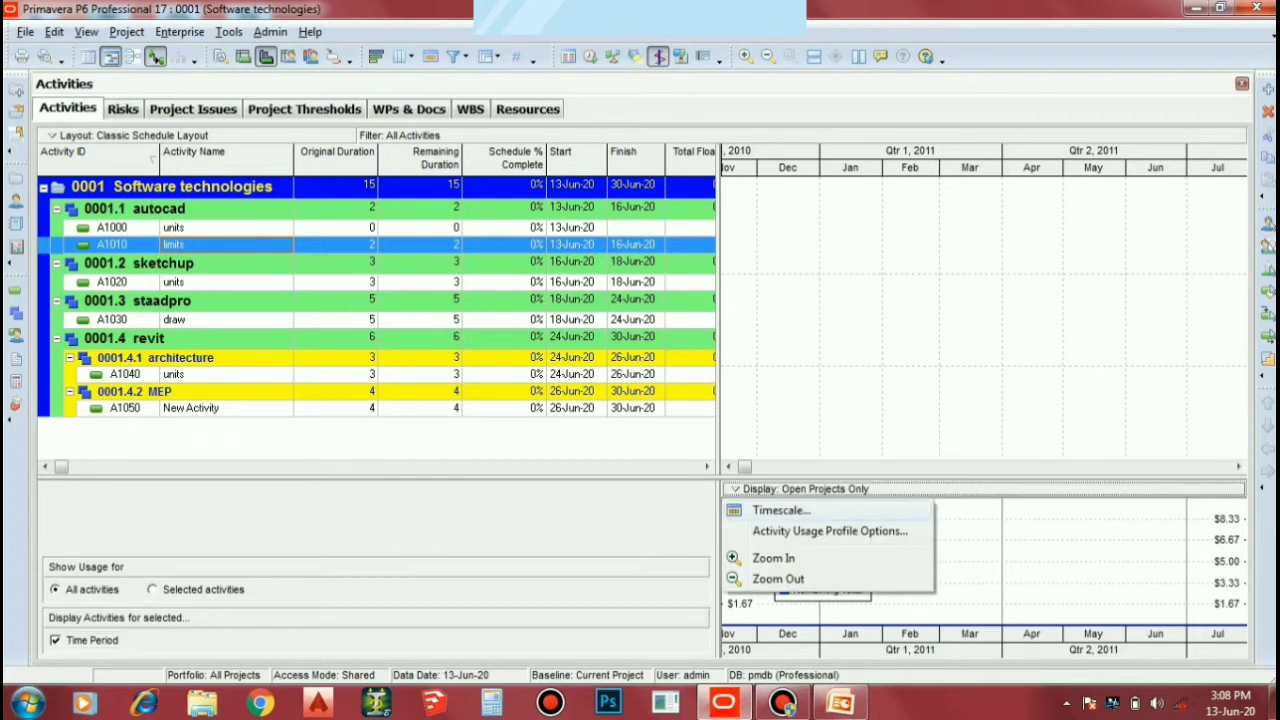
left_click(780, 510)
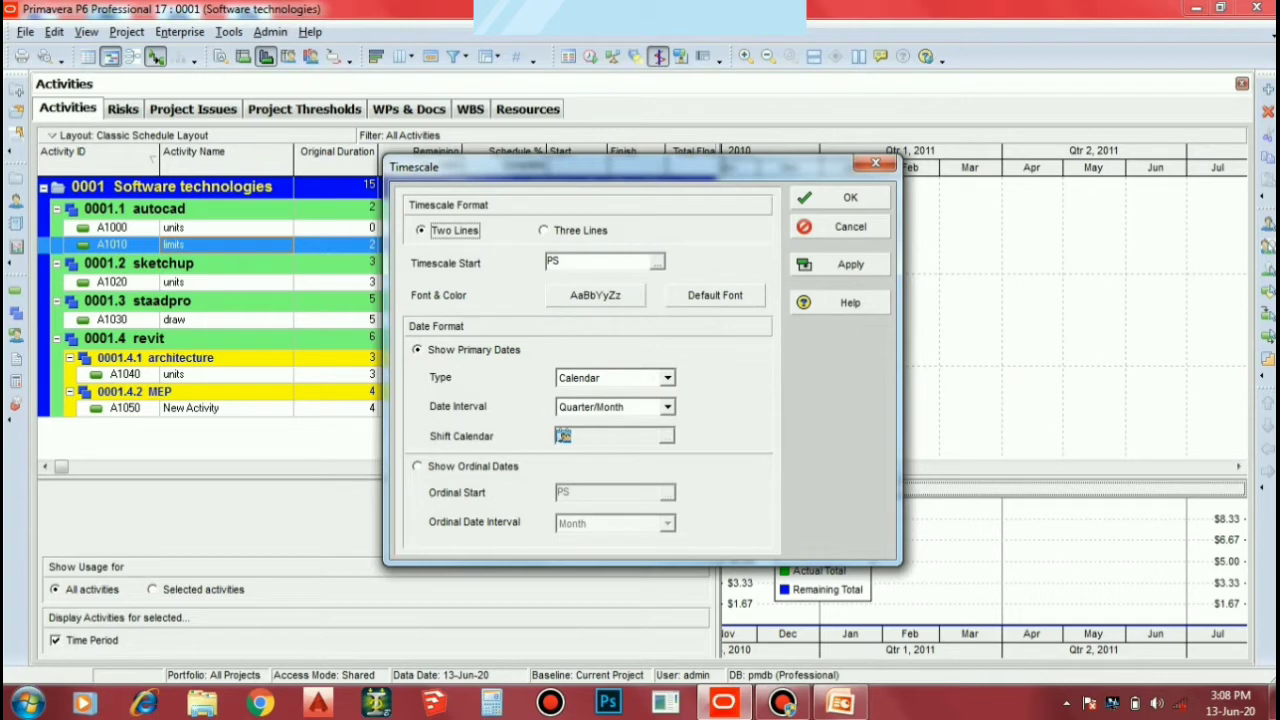
left_click(640, 406)
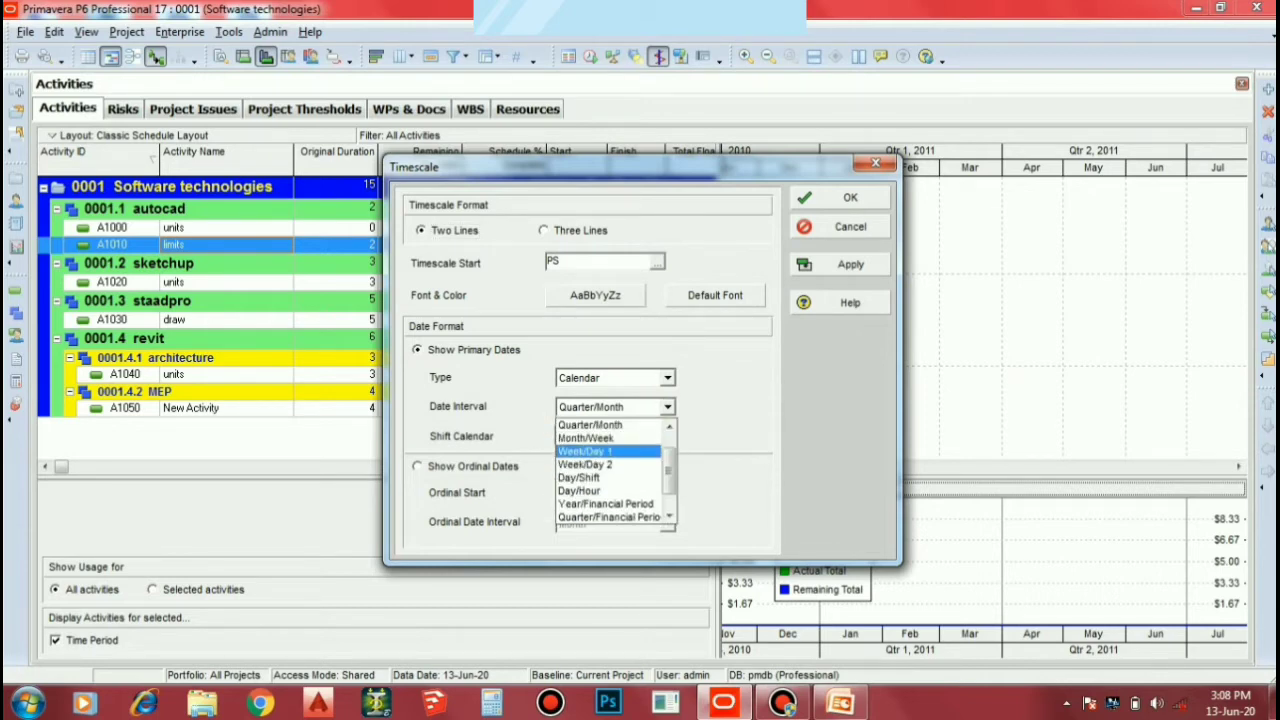
left_click(563, 438)
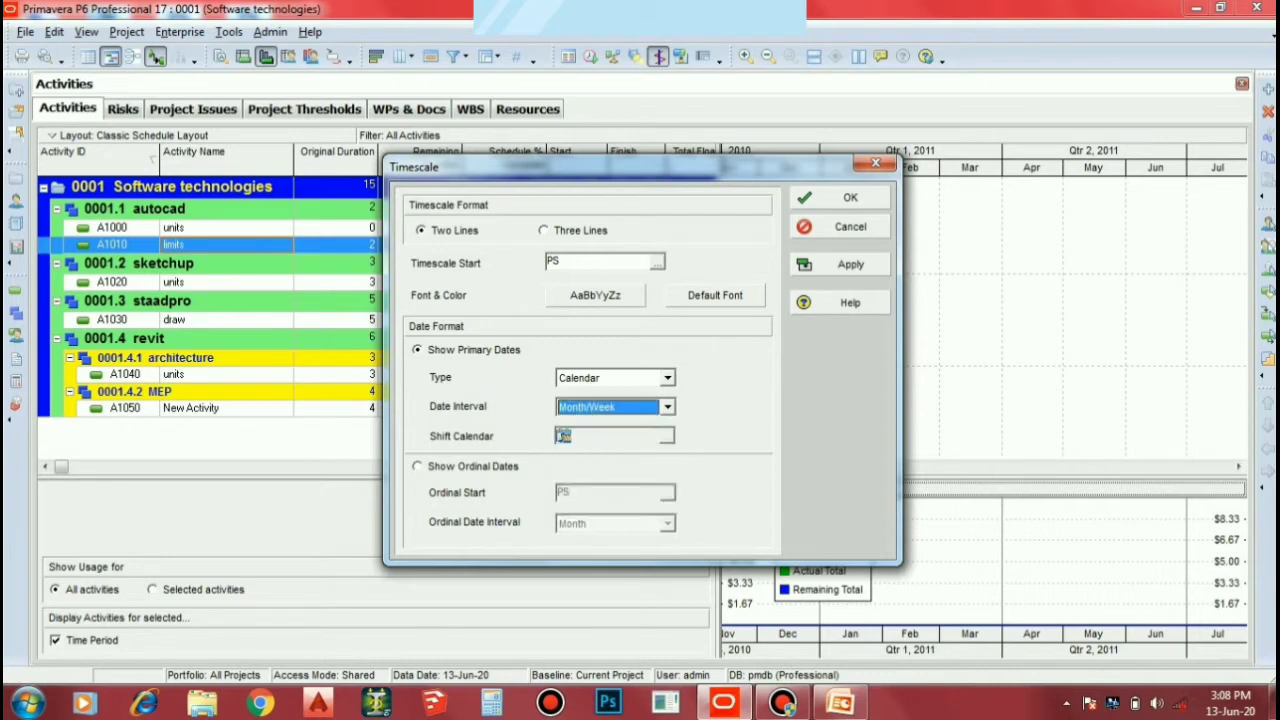
left_click(667, 378)
left_click(563, 437)
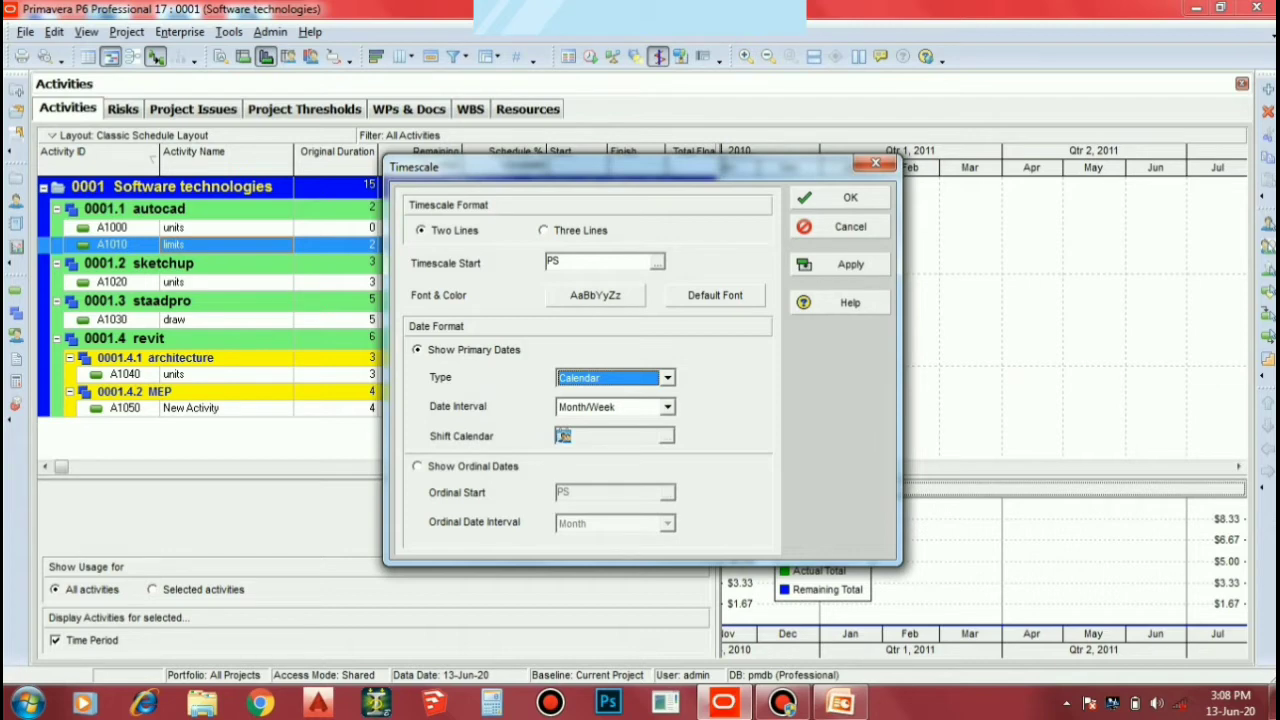
left_click(657, 262)
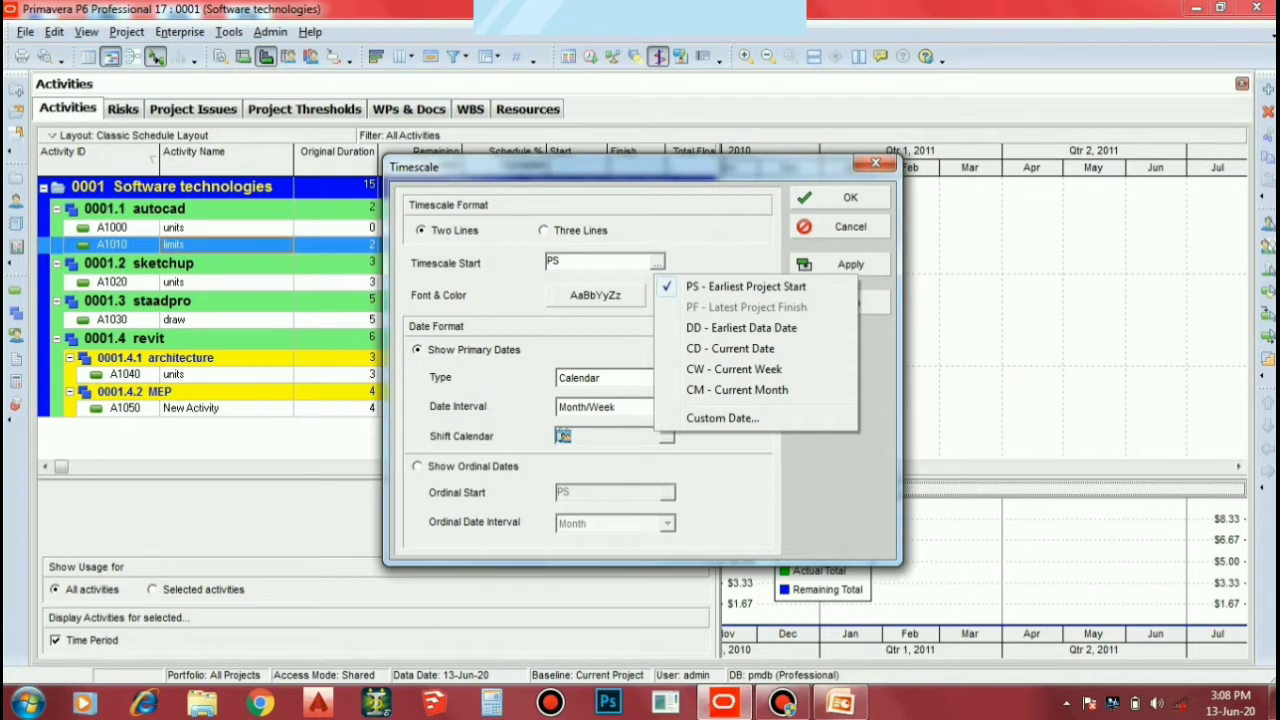
key("Escape")
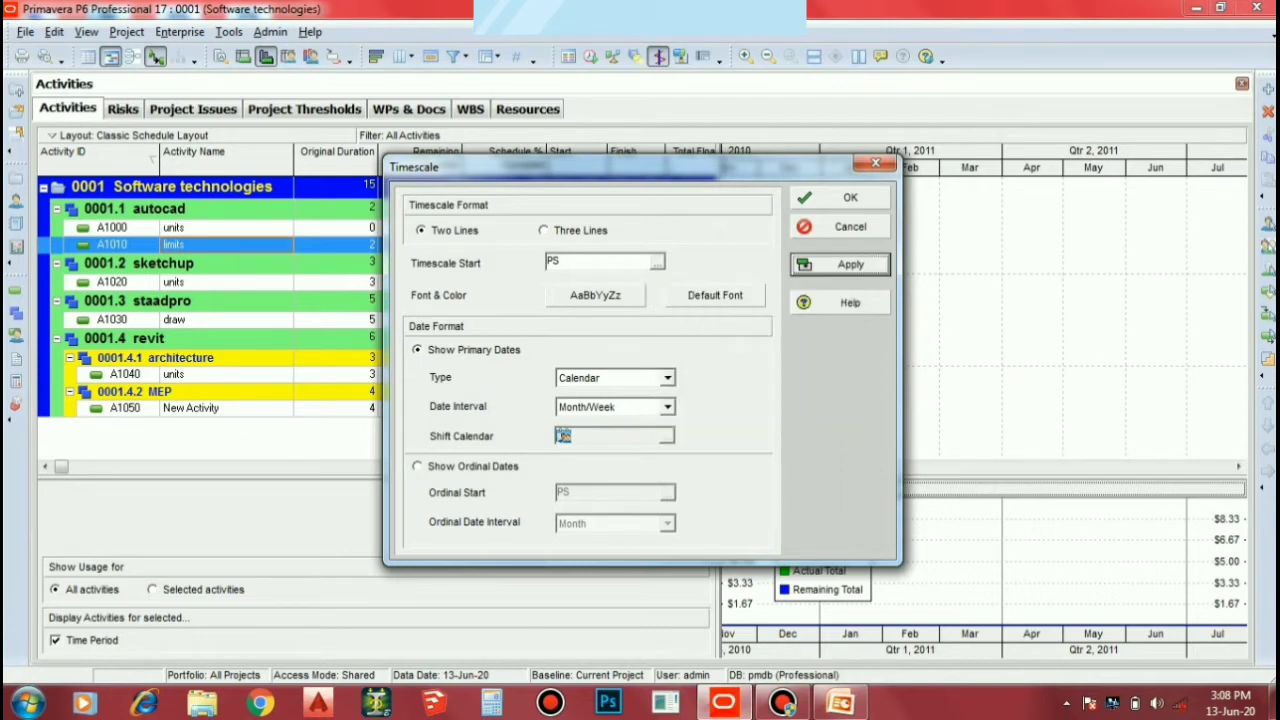
left_click(849, 264)
left_click(845, 198)
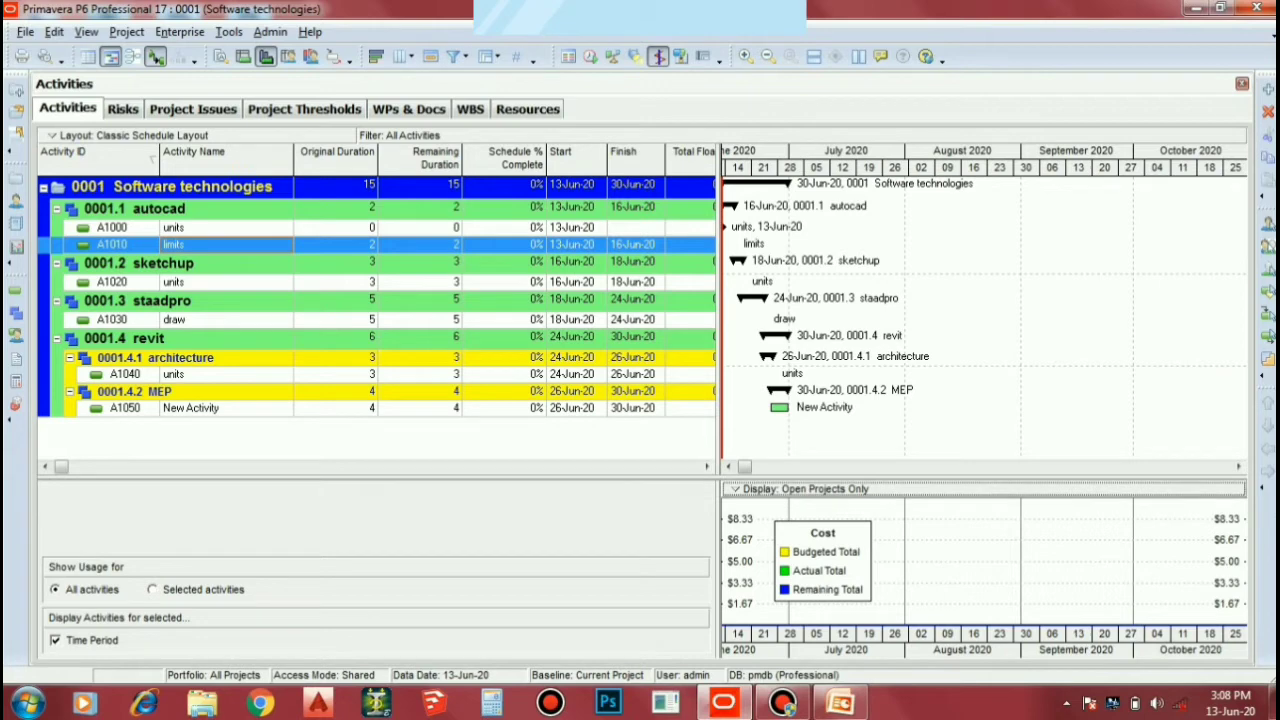
Show usage for selected activities only and check the units and limits activities under autocad.
left_click(153, 590)
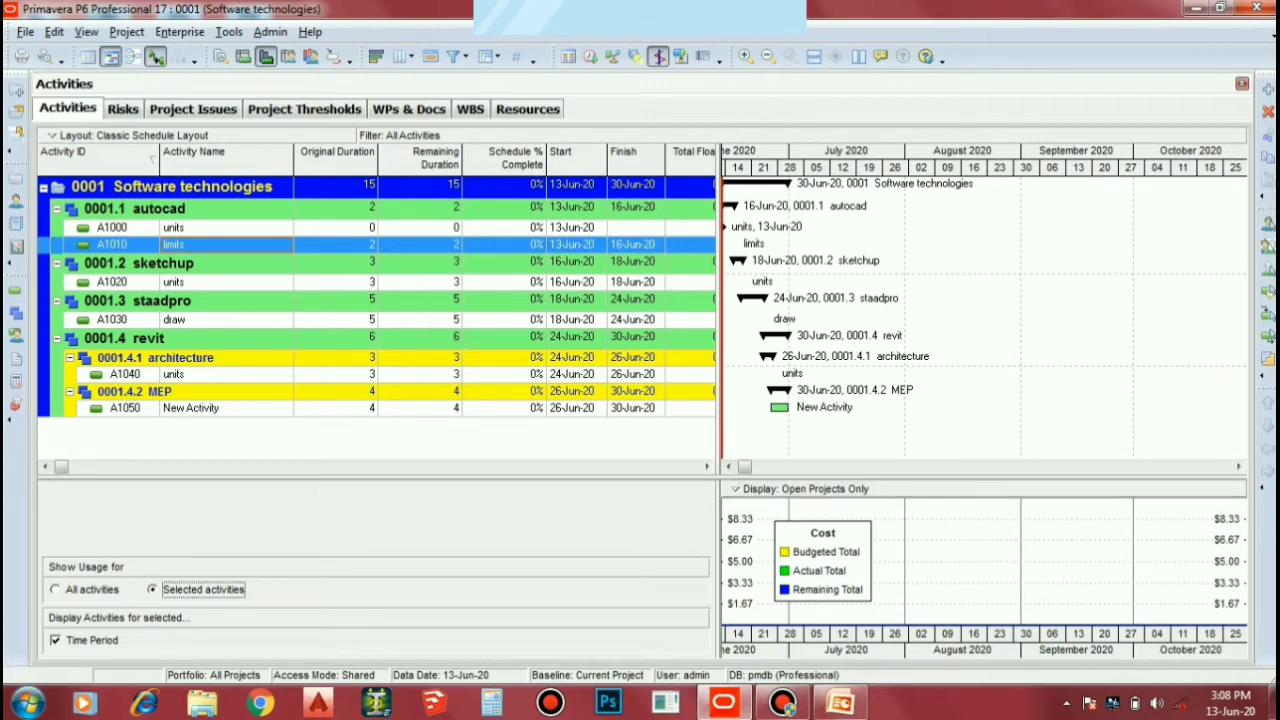
left_click(226, 228)
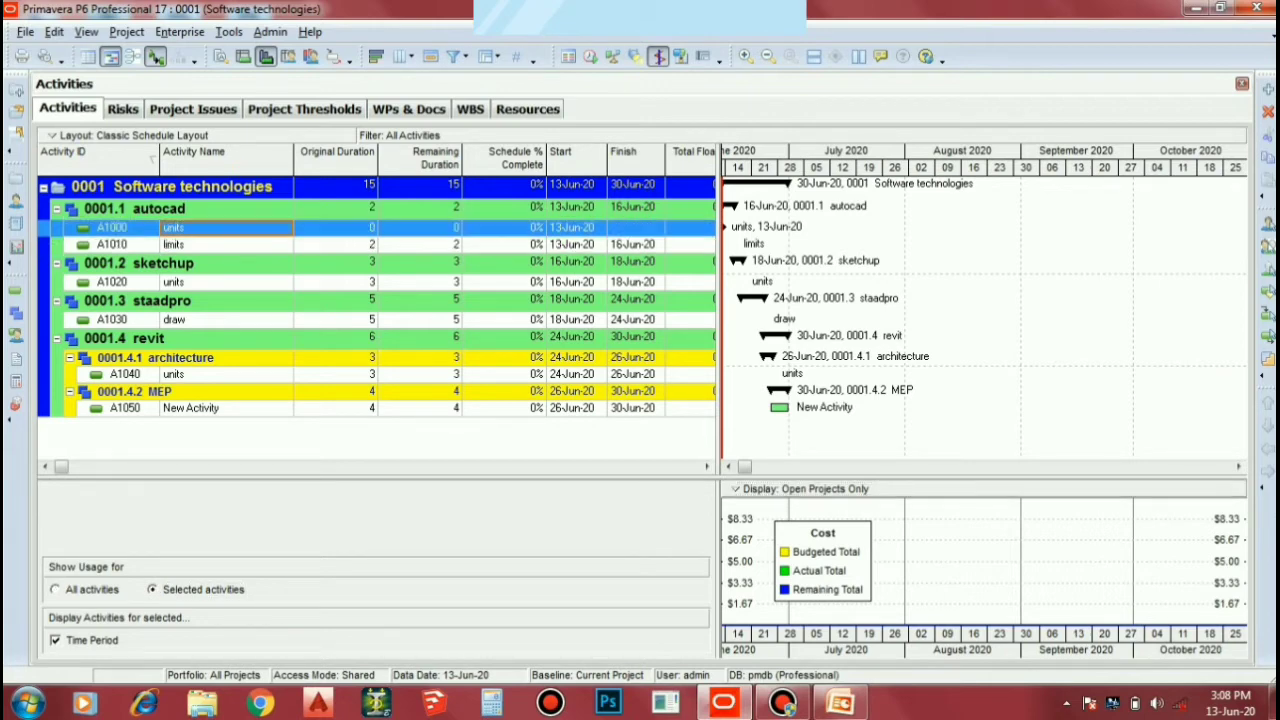
left_click(226, 244)
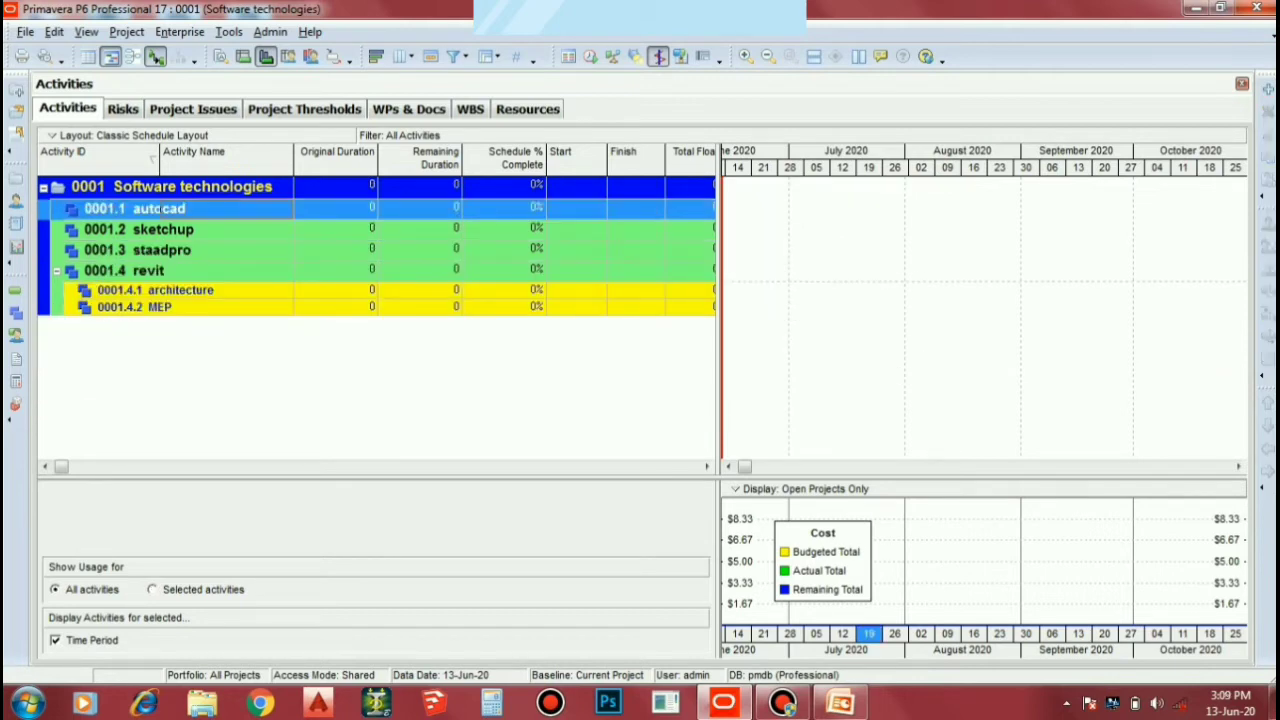
Zoom the usage profile's timescale in one level and back out again.
left_click(760, 489)
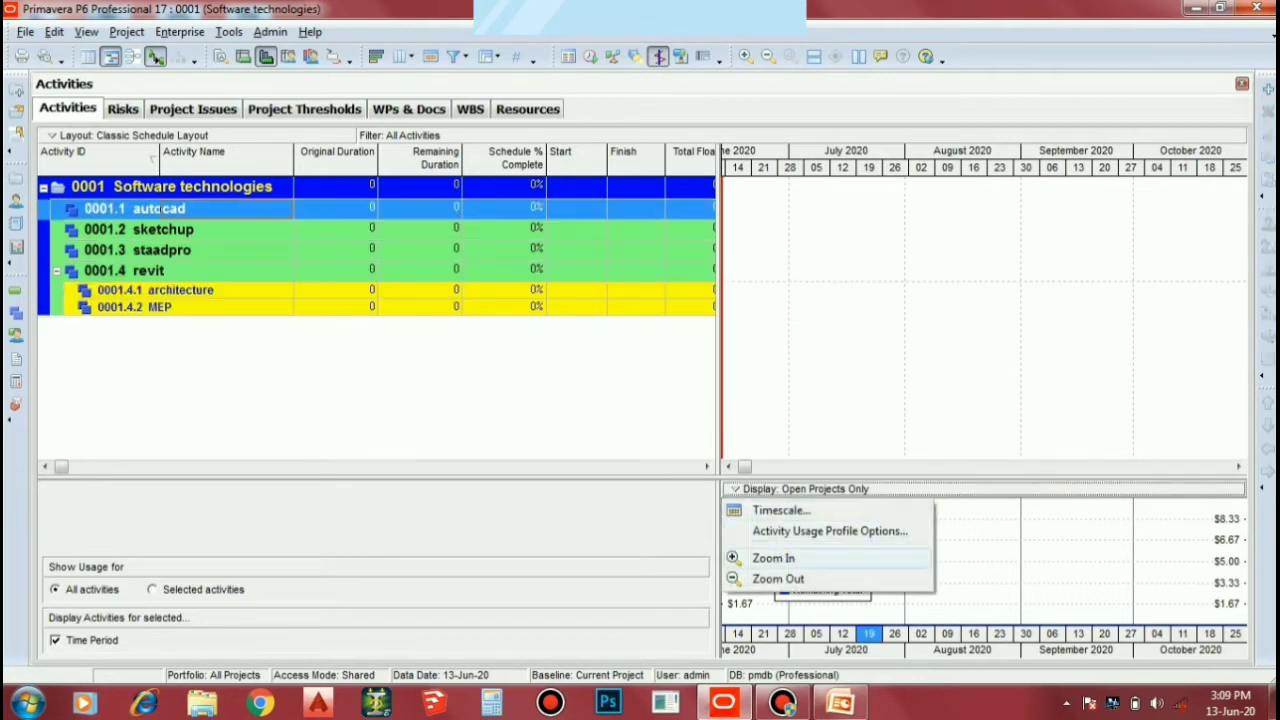
left_click(775, 558)
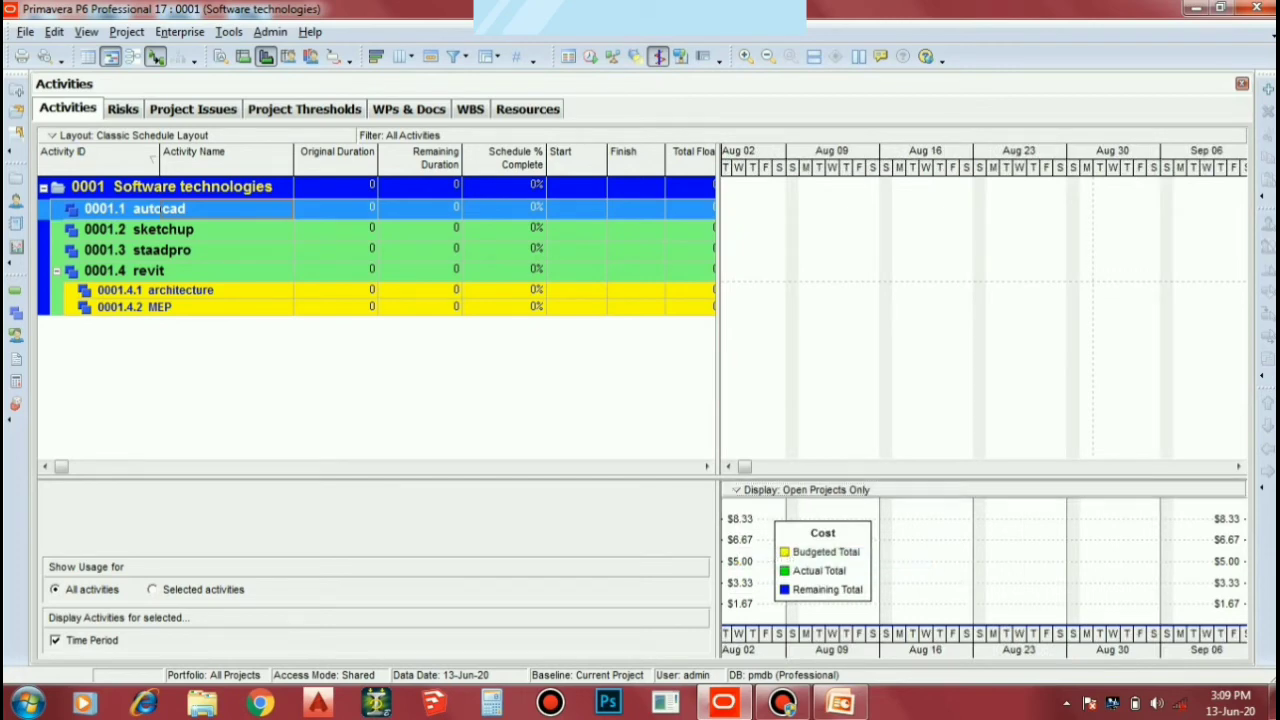
left_click(760, 489)
left_click(778, 580)
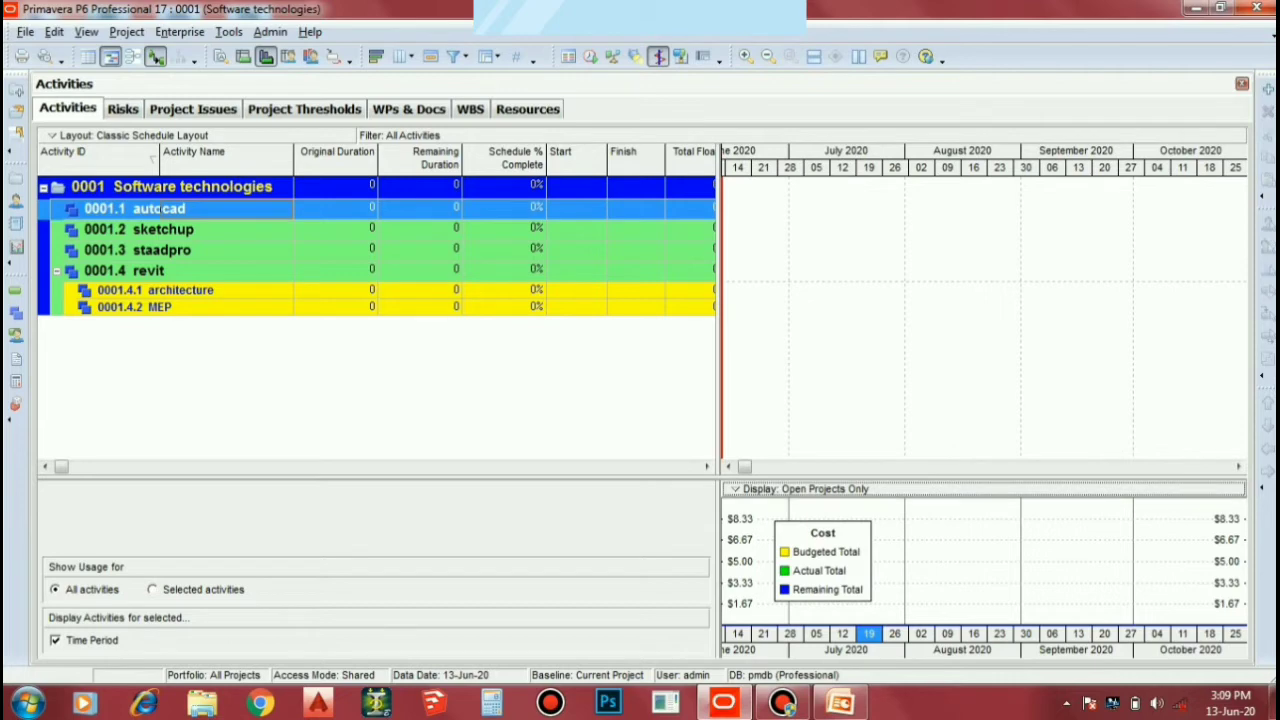
mouse_move(744, 466)
left_mouse_down()
mouse_move(1224, 466)
mouse_move(744, 466)
left_mouse_up()
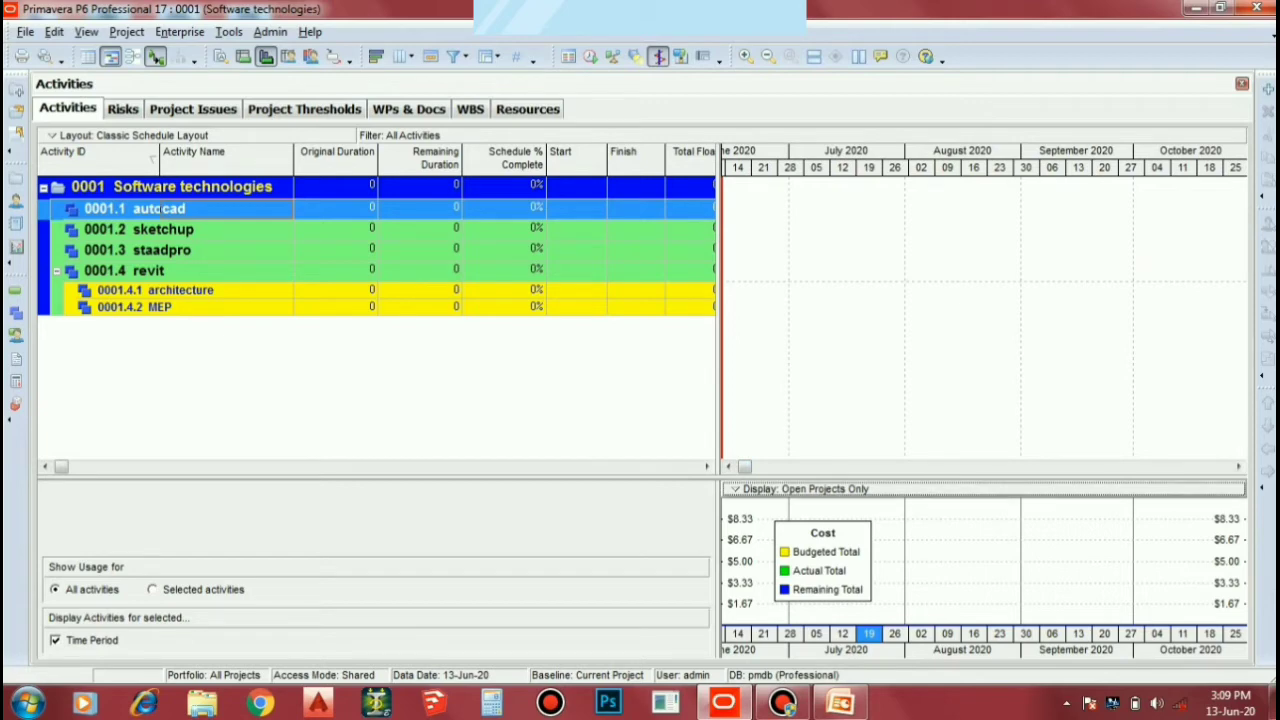
Set the timescale's date interval to Week/Day 2 and apply it.
right_click(725, 501)
left_click(780, 510)
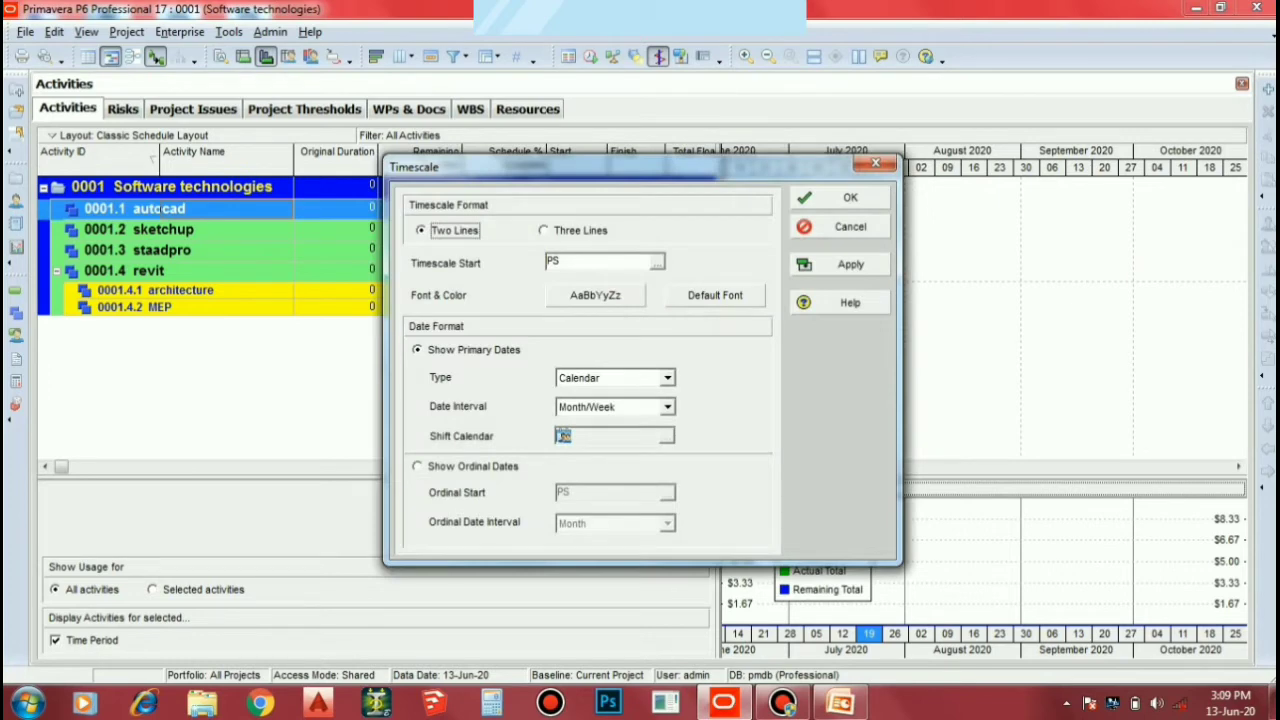
left_click(667, 407)
left_click(606, 451)
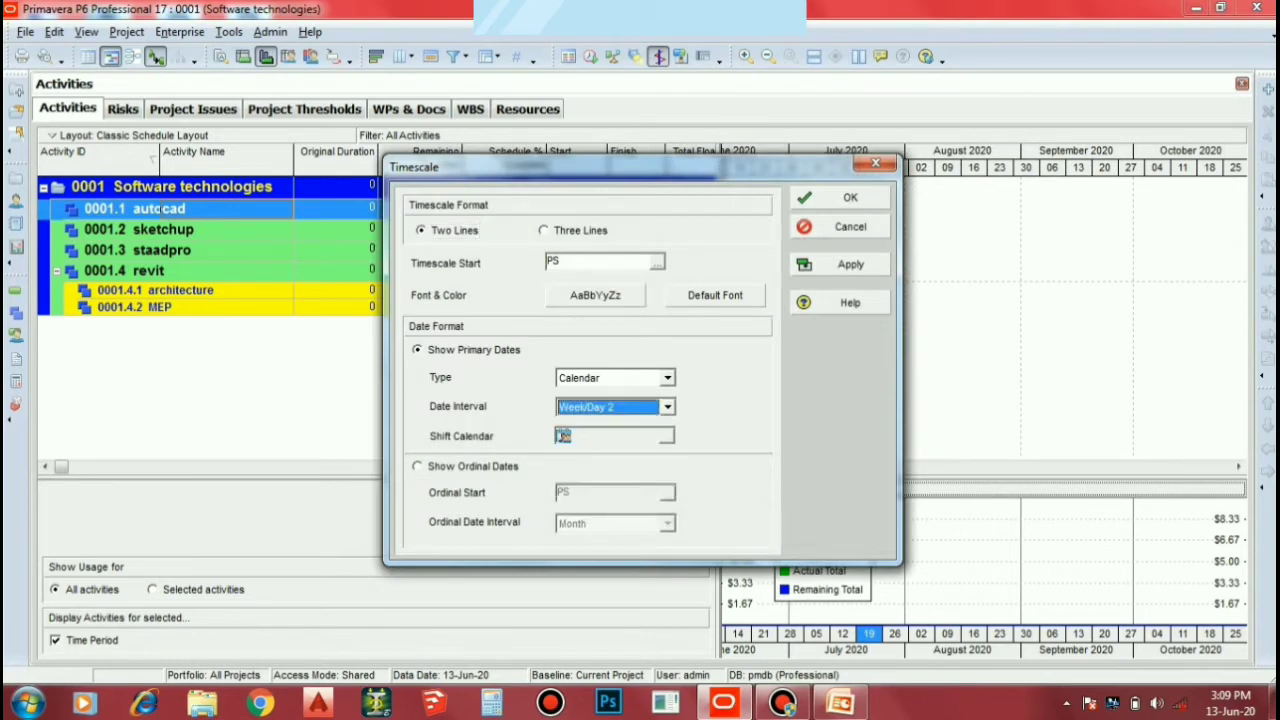
left_click(850, 264)
left_click(850, 197)
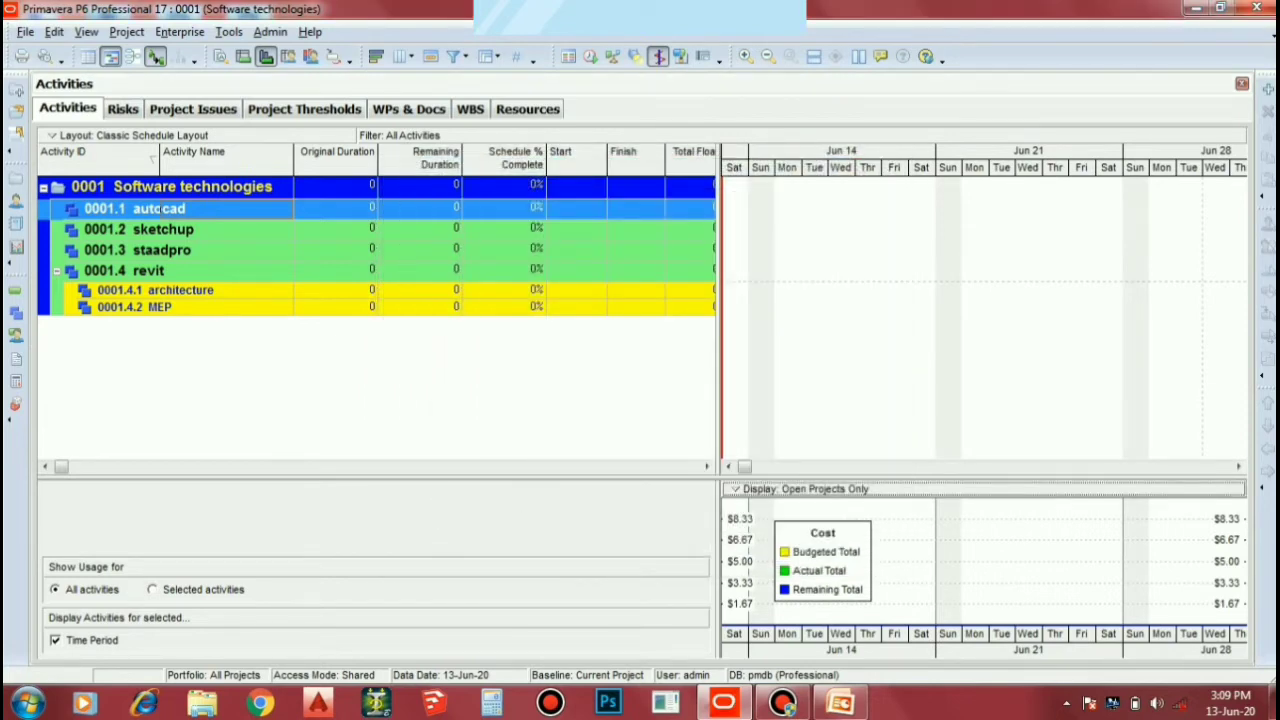
Switch the usage profile to selected activities and select the autocad WBS row.
key("Down")
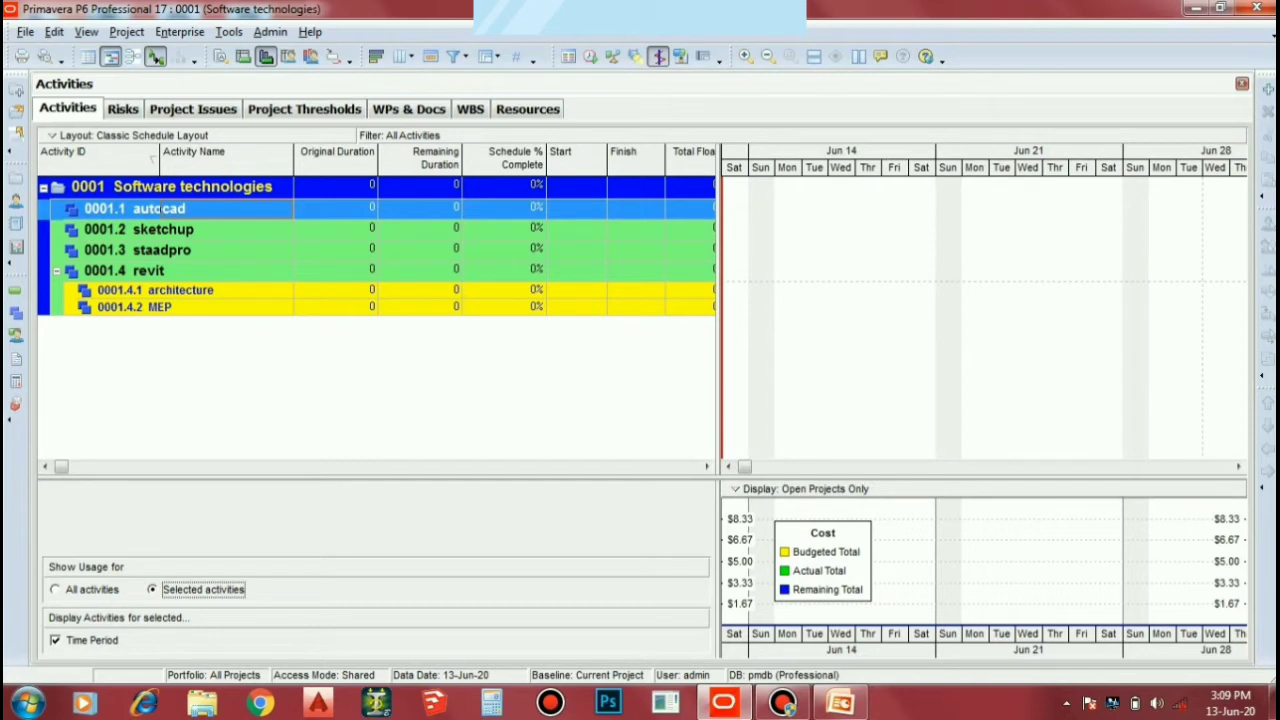
left_click(160, 209)
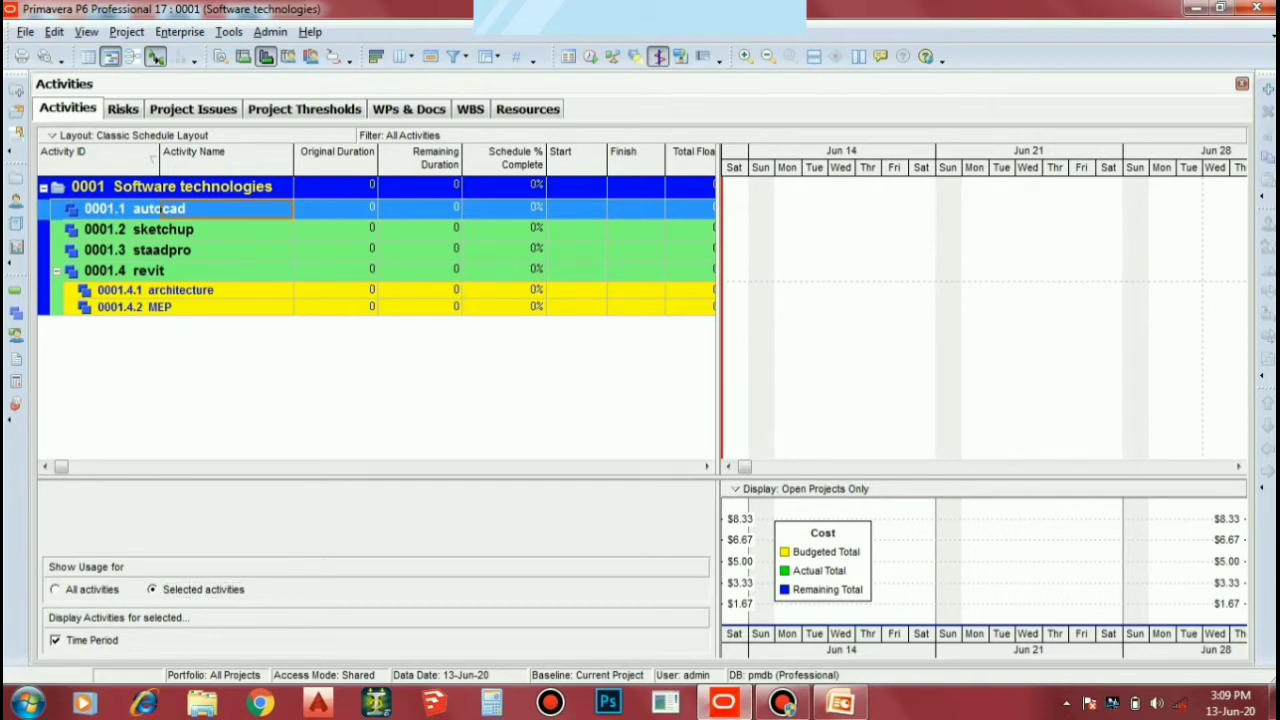
Select the sketchup WBS row and show the Resource Usage Profile in the lower half of the layout.
left_click(160, 229)
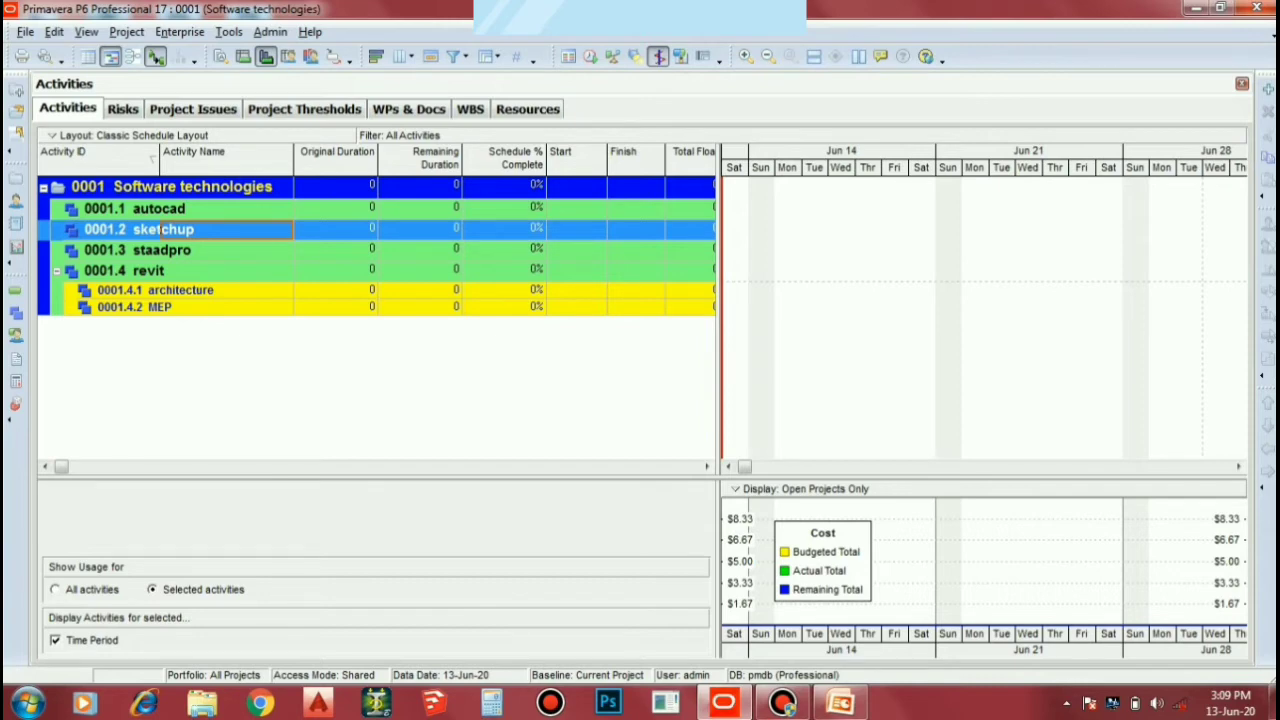
left_click(52, 135)
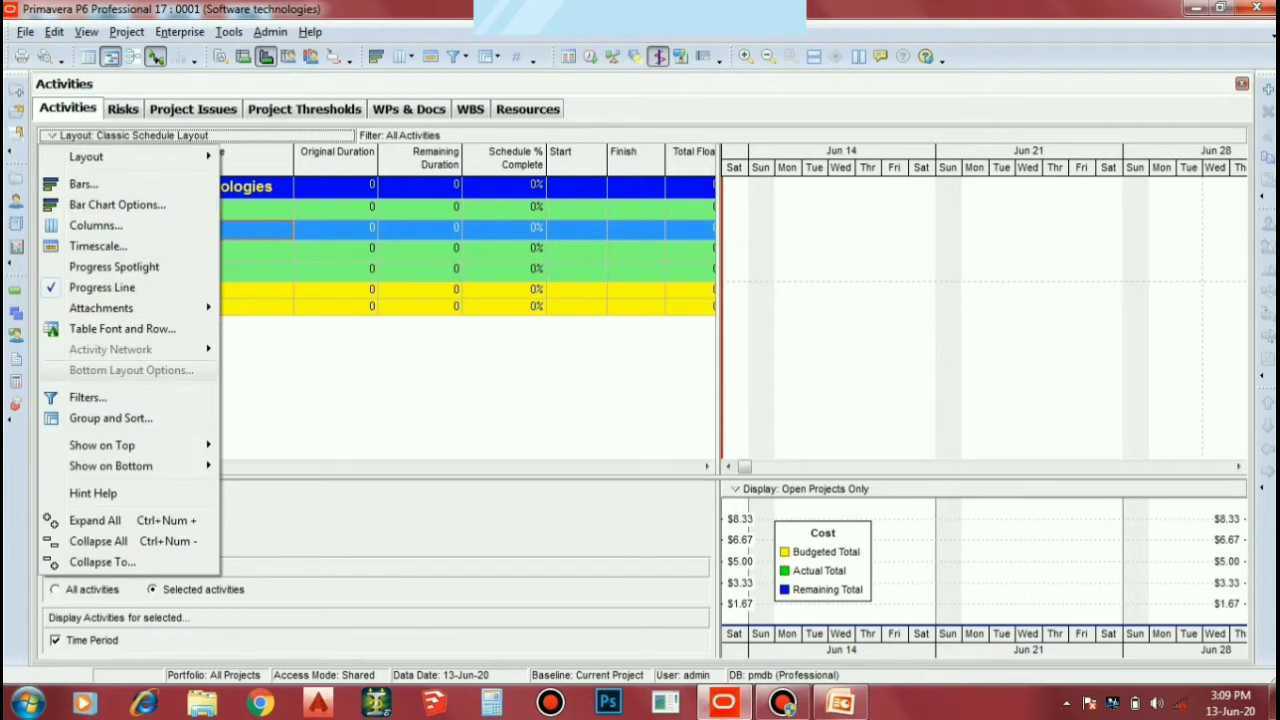
mouse_move(110, 466)
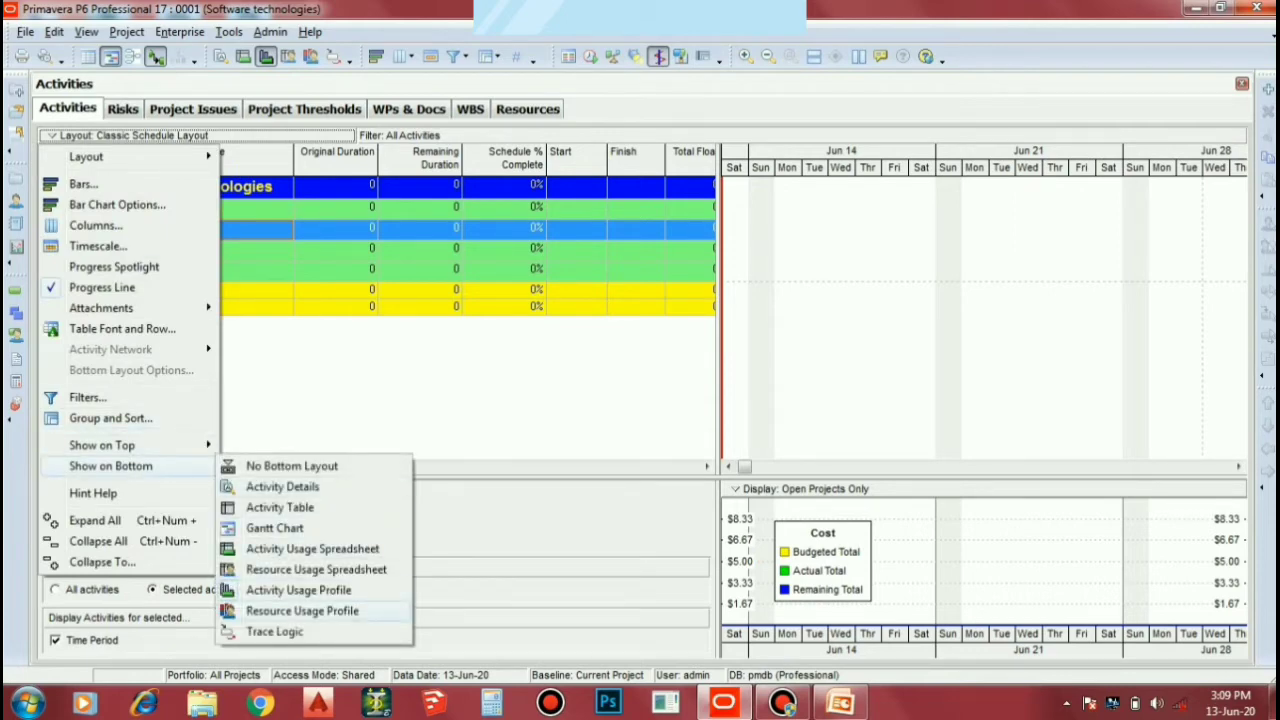
left_click(302, 610)
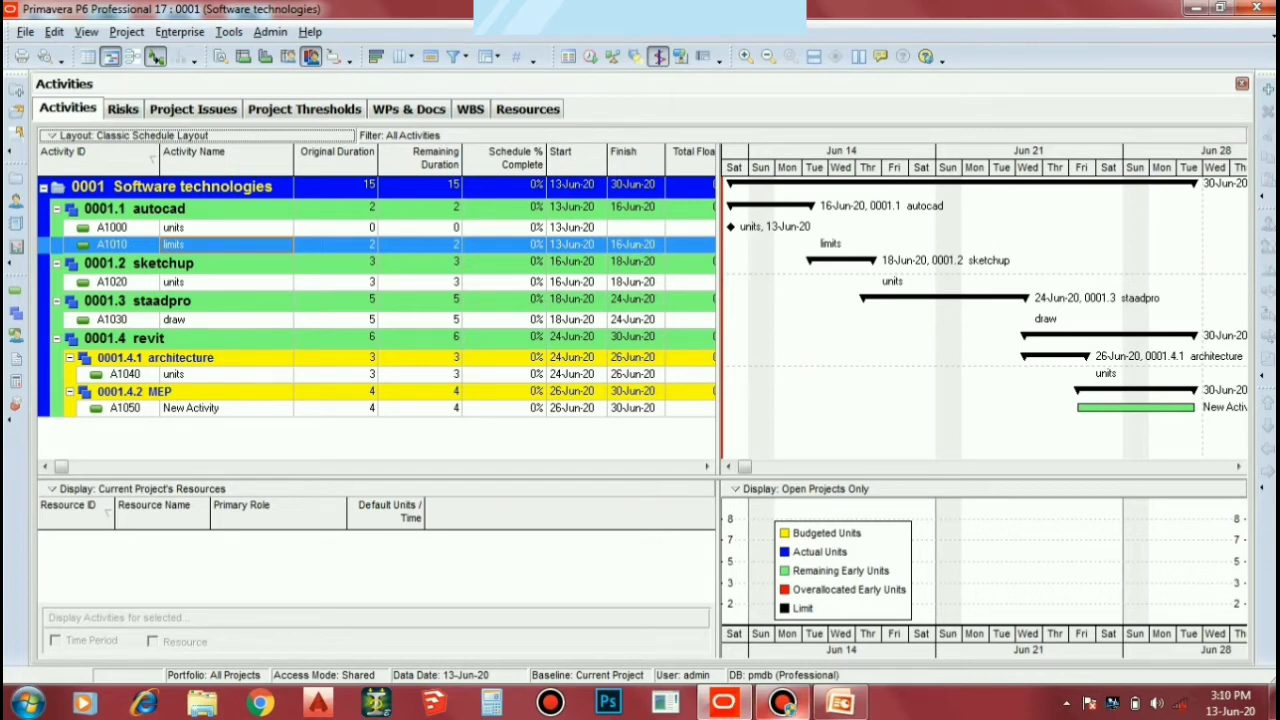
Check the resource assignment and staffing calculation settings in the user preferences, then close them.
mouse_move(782, 704)
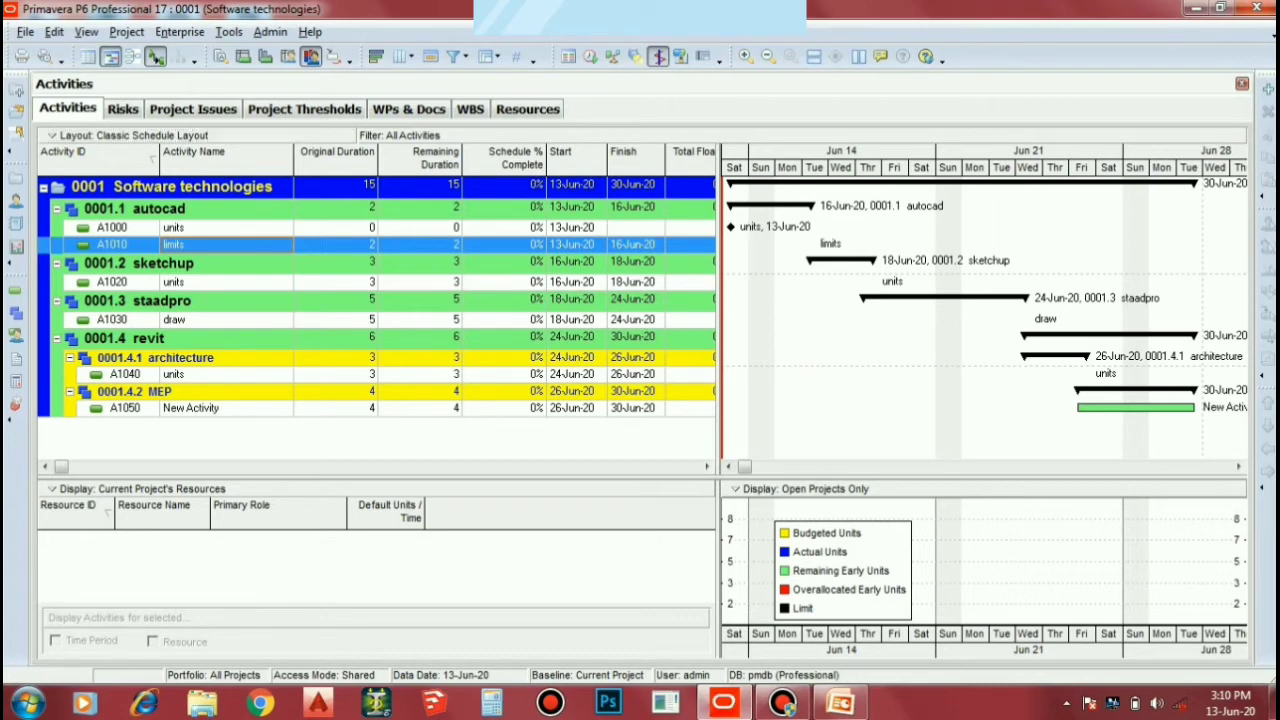
left_click(790, 489)
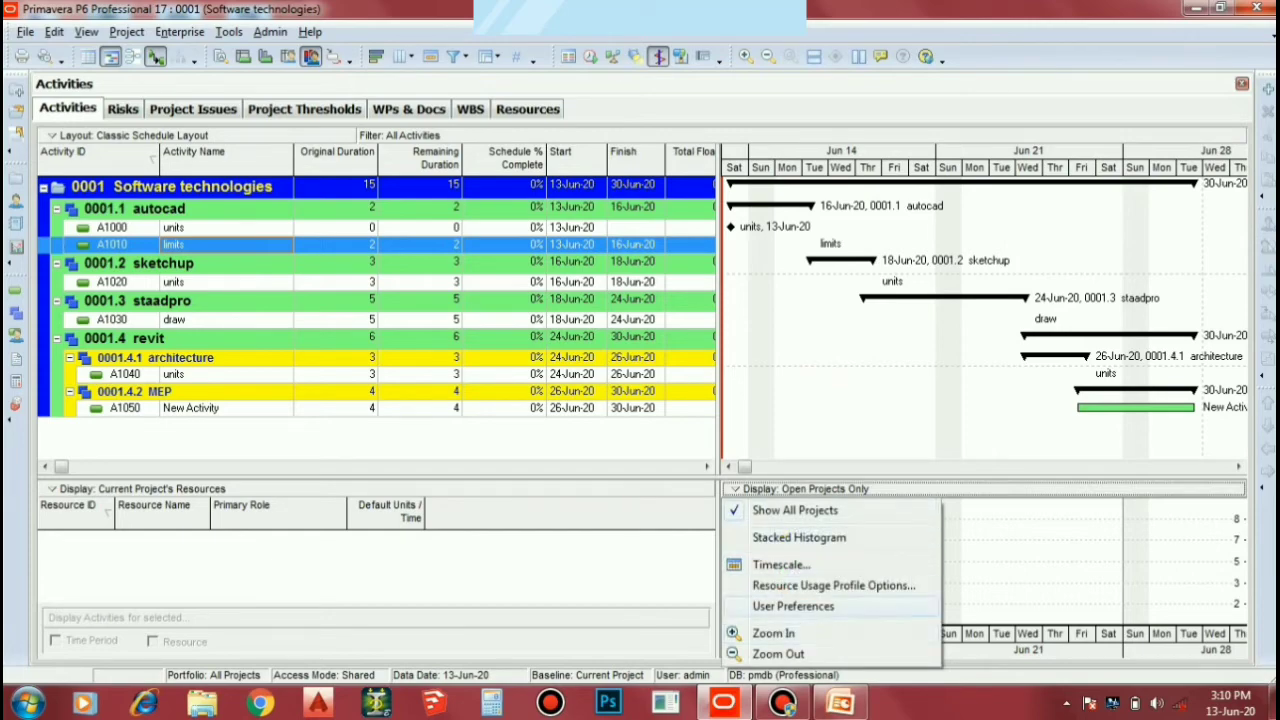
left_click(793, 607)
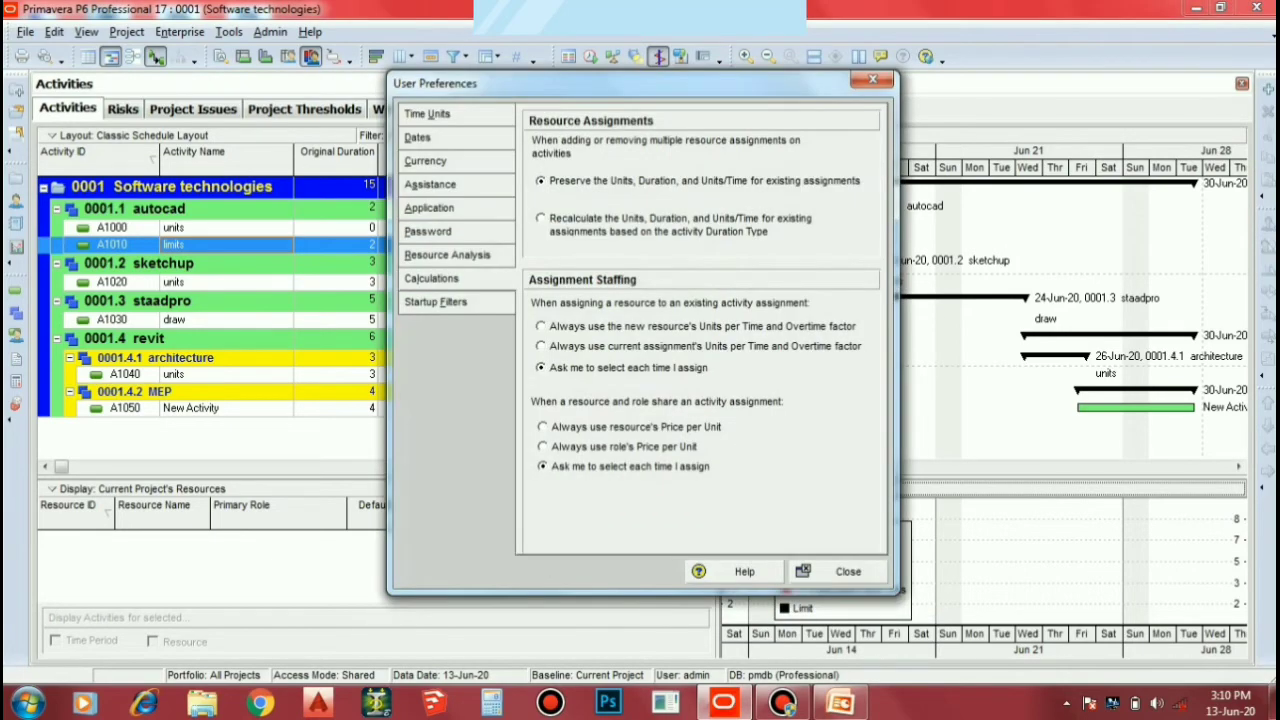
left_click(873, 79)
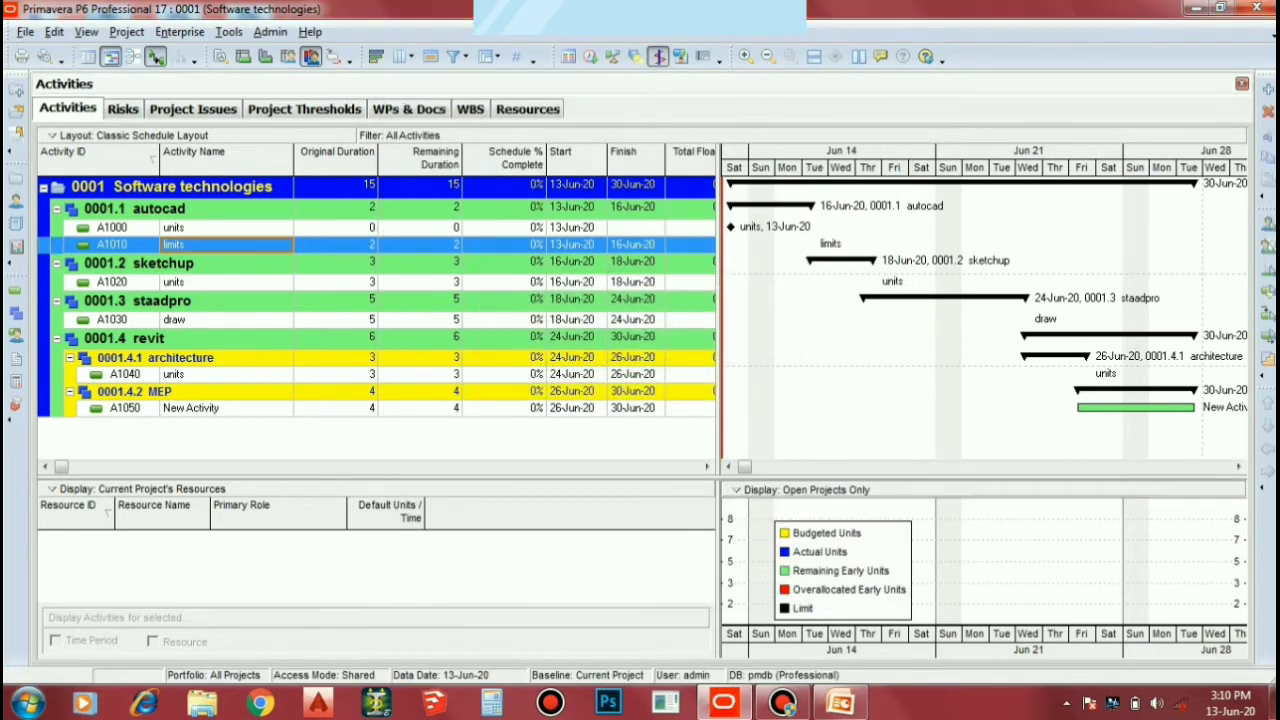
Turn off the By Date and Cumulative Remaining Early bars in the resource usage profile options and apply the change.
left_click(790, 489)
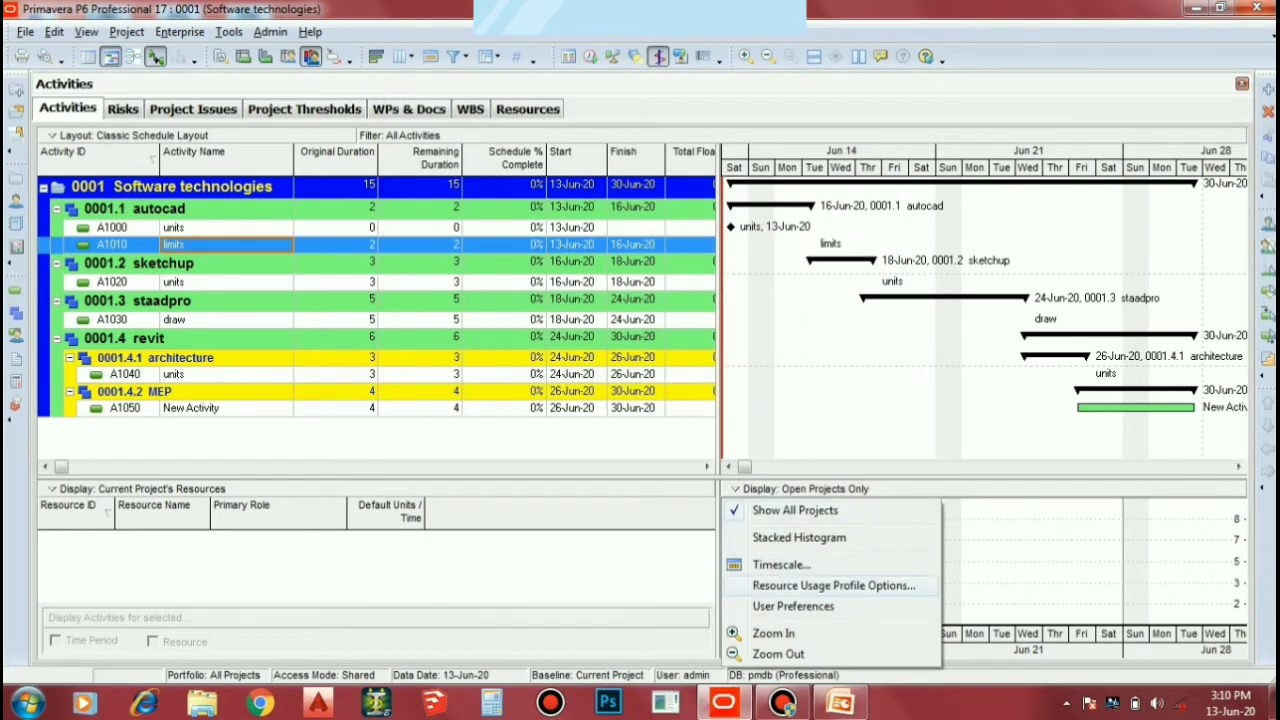
left_click(833, 585)
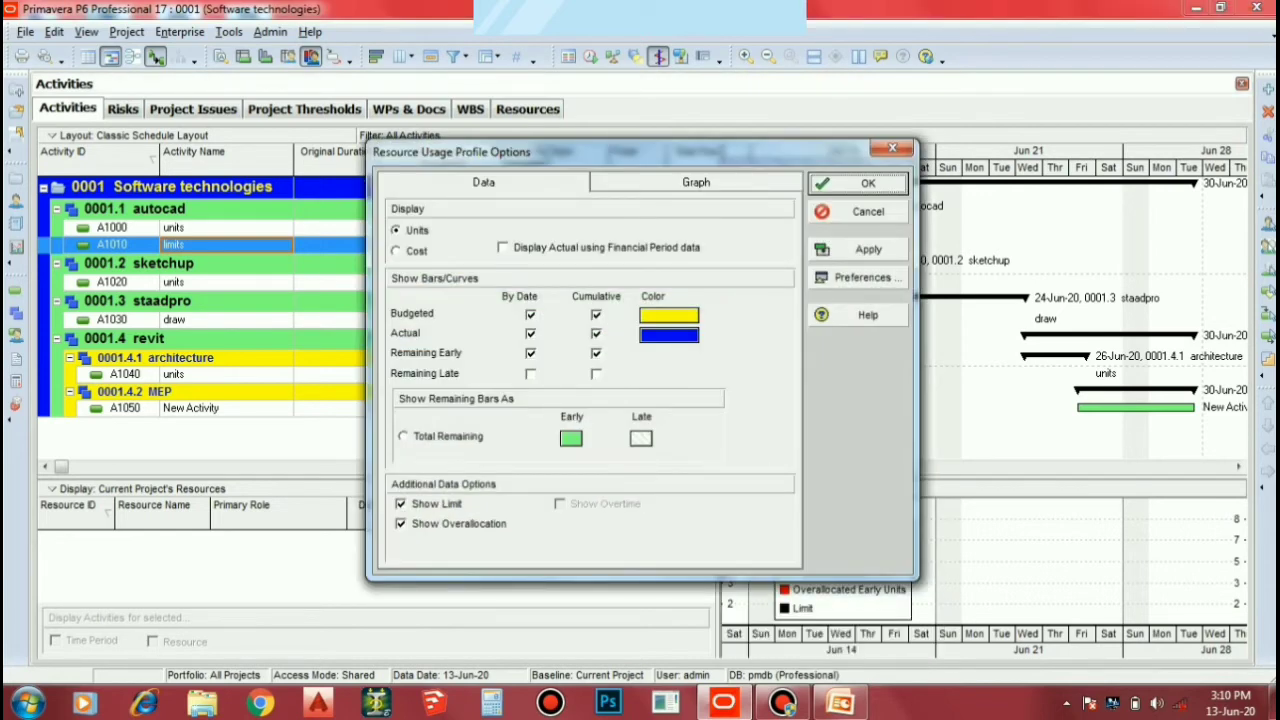
left_click(530, 353)
left_click(596, 353)
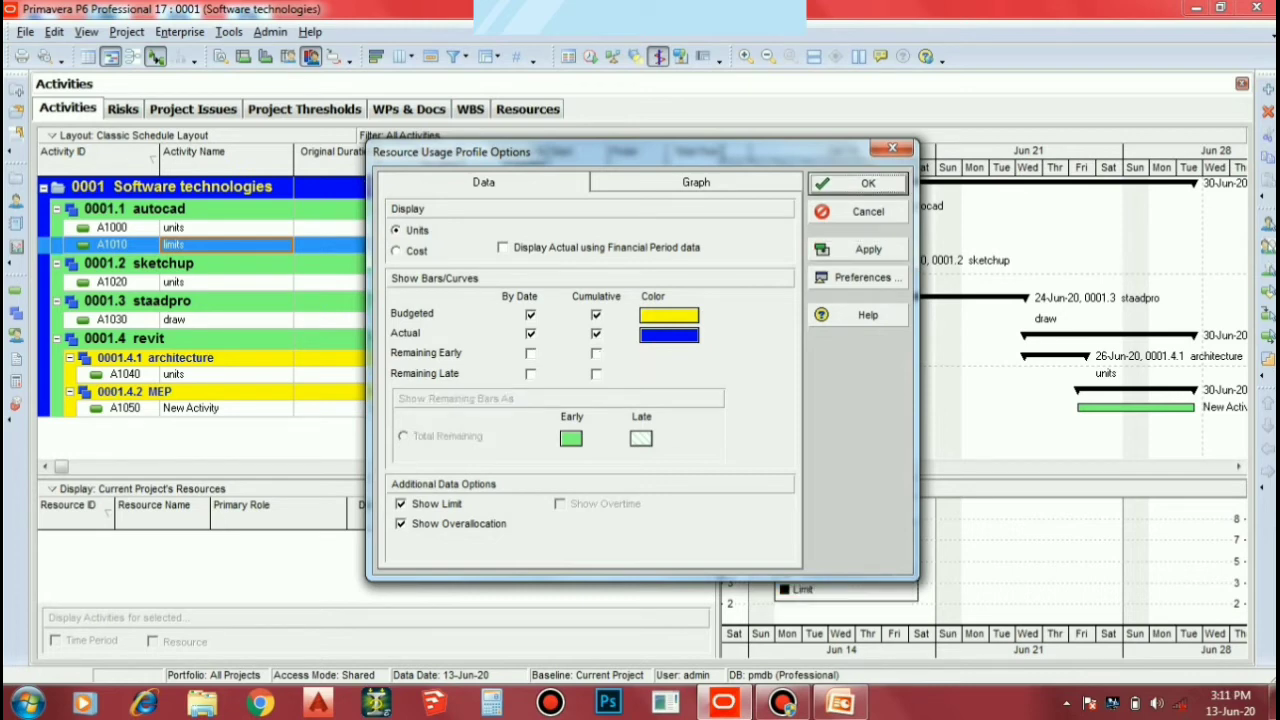
left_click(858, 183)
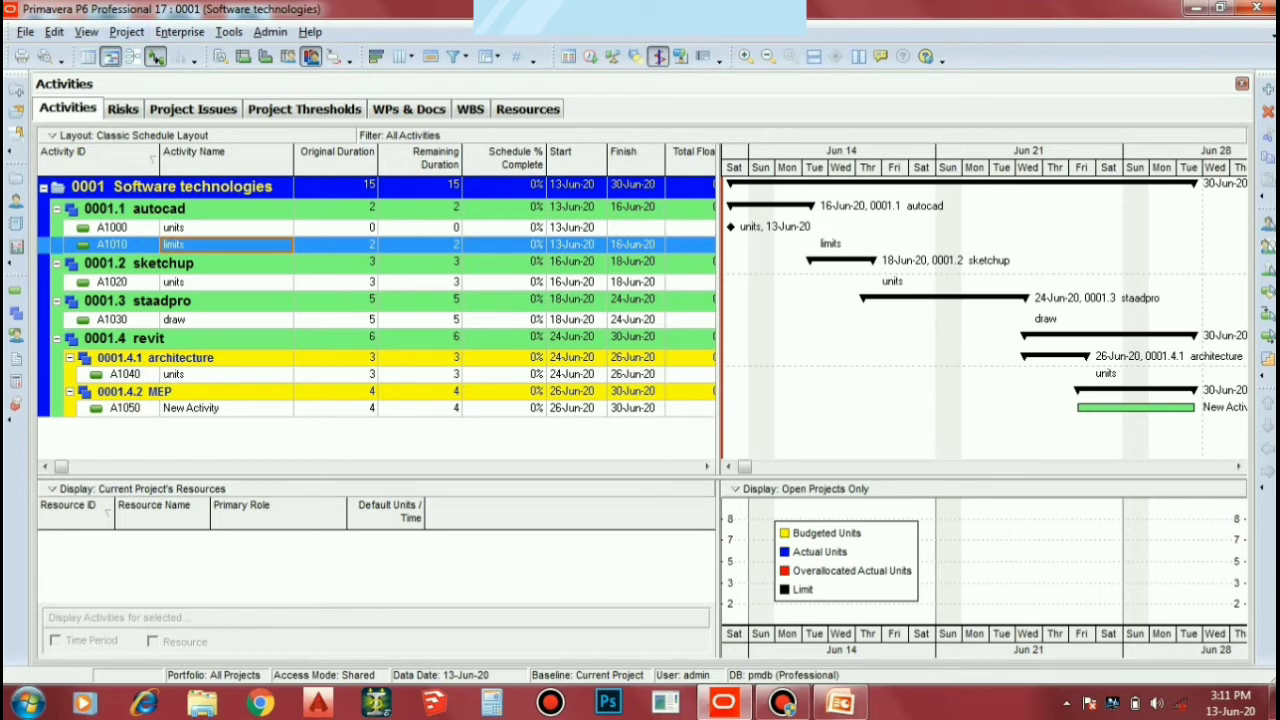
Start a project export in Spreadsheet (XLSX) format.
left_click(25, 32)
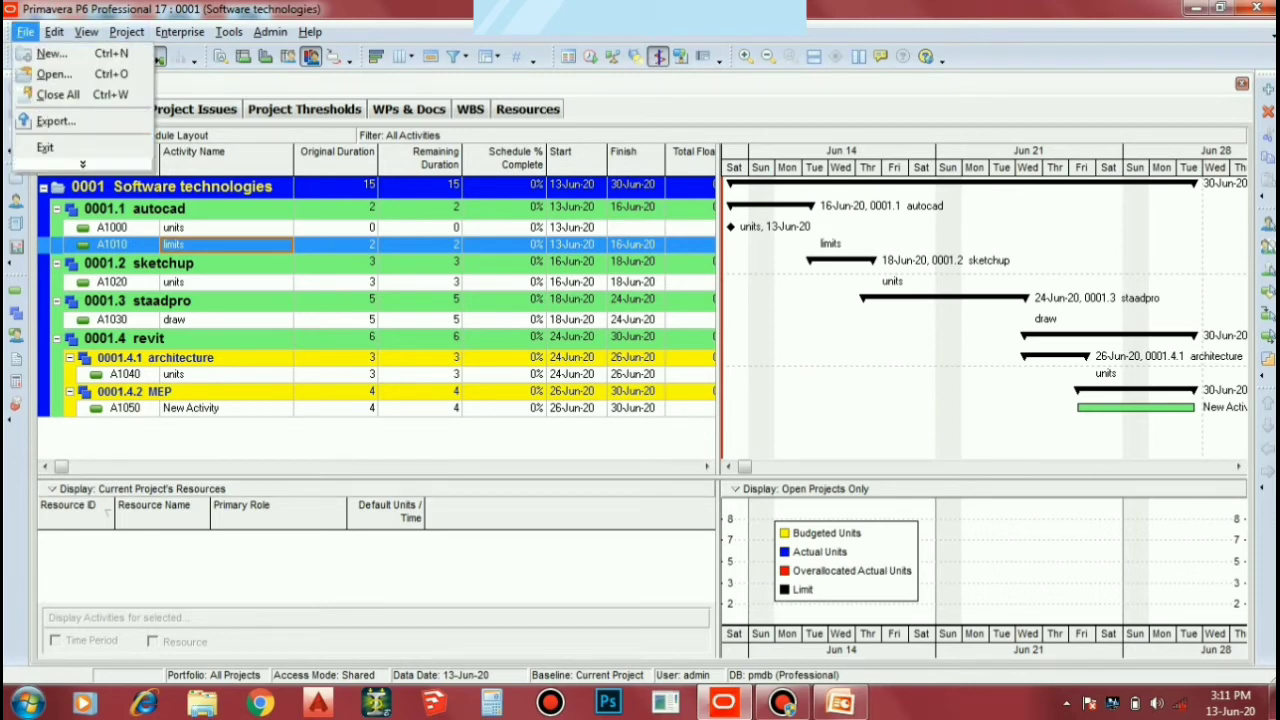
left_click(83, 165)
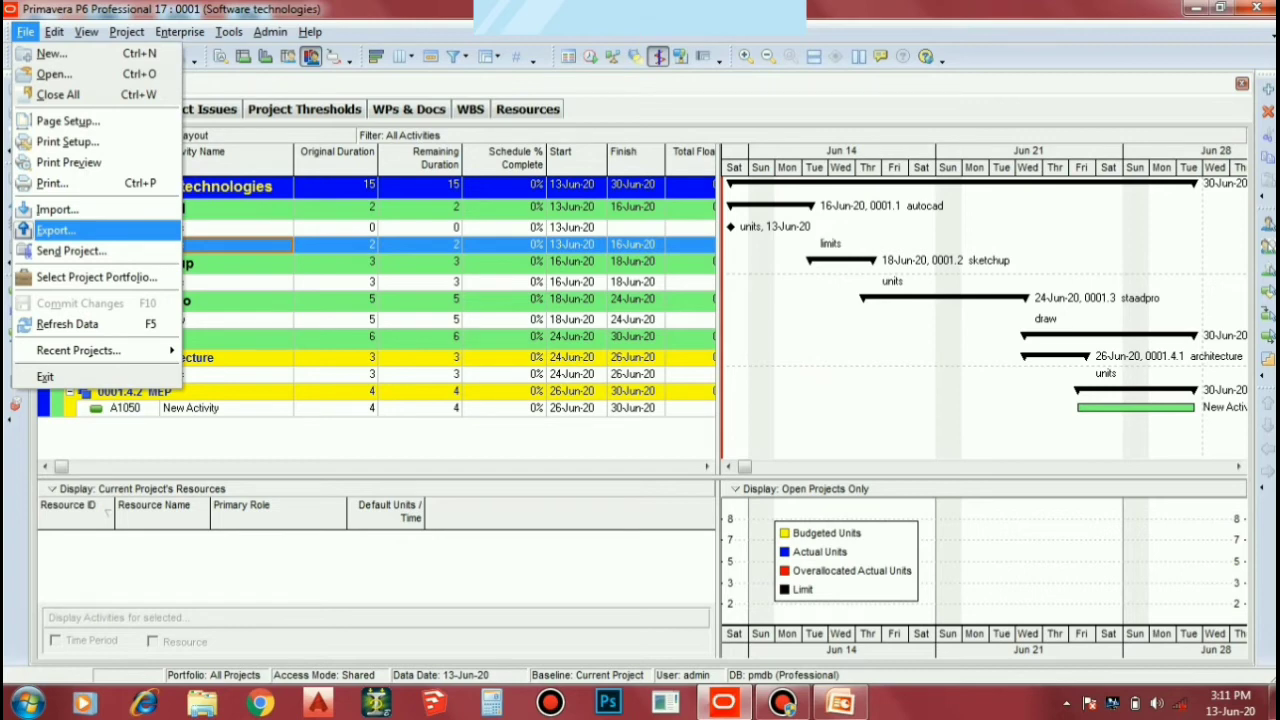
key("Return")
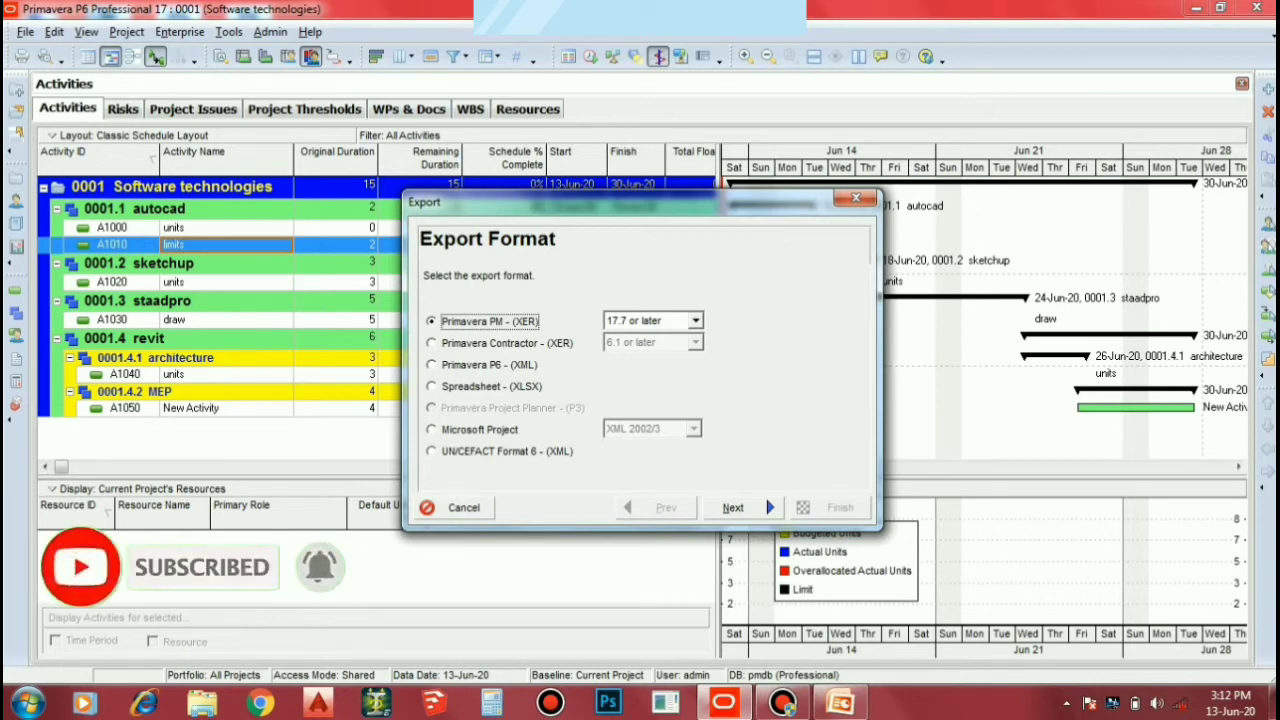
left_click(431, 386)
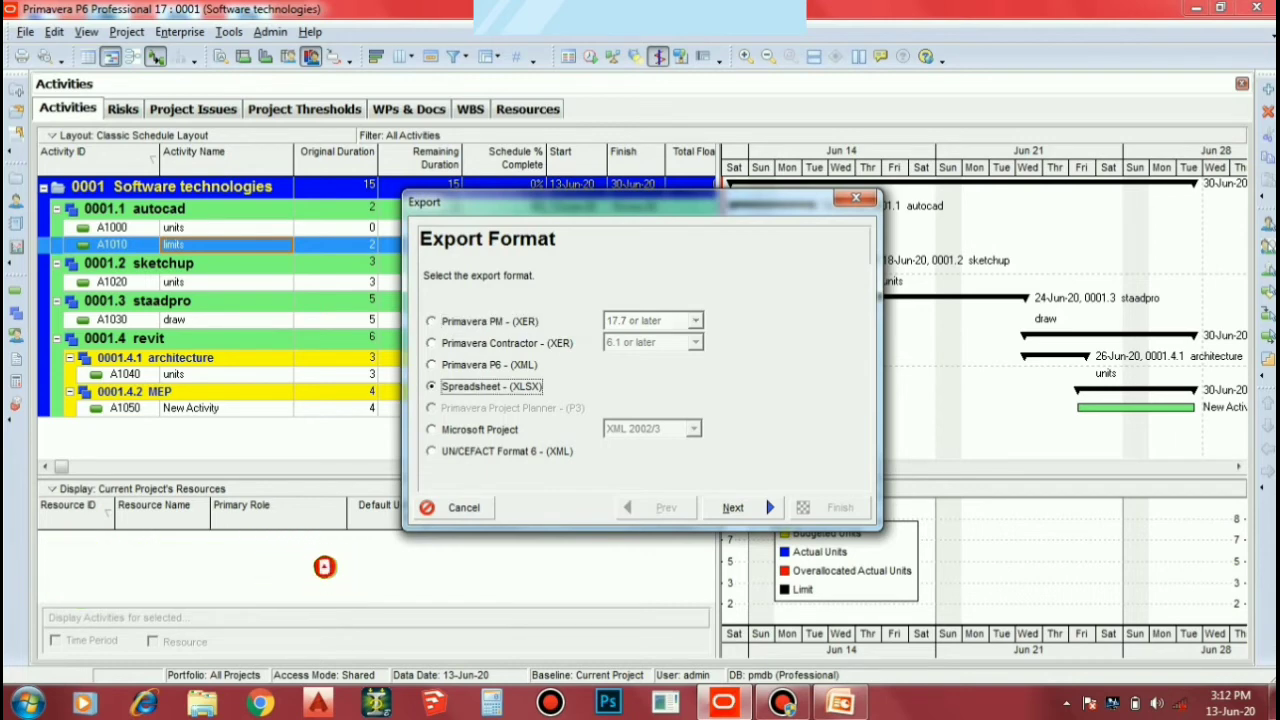
left_click(733, 507)
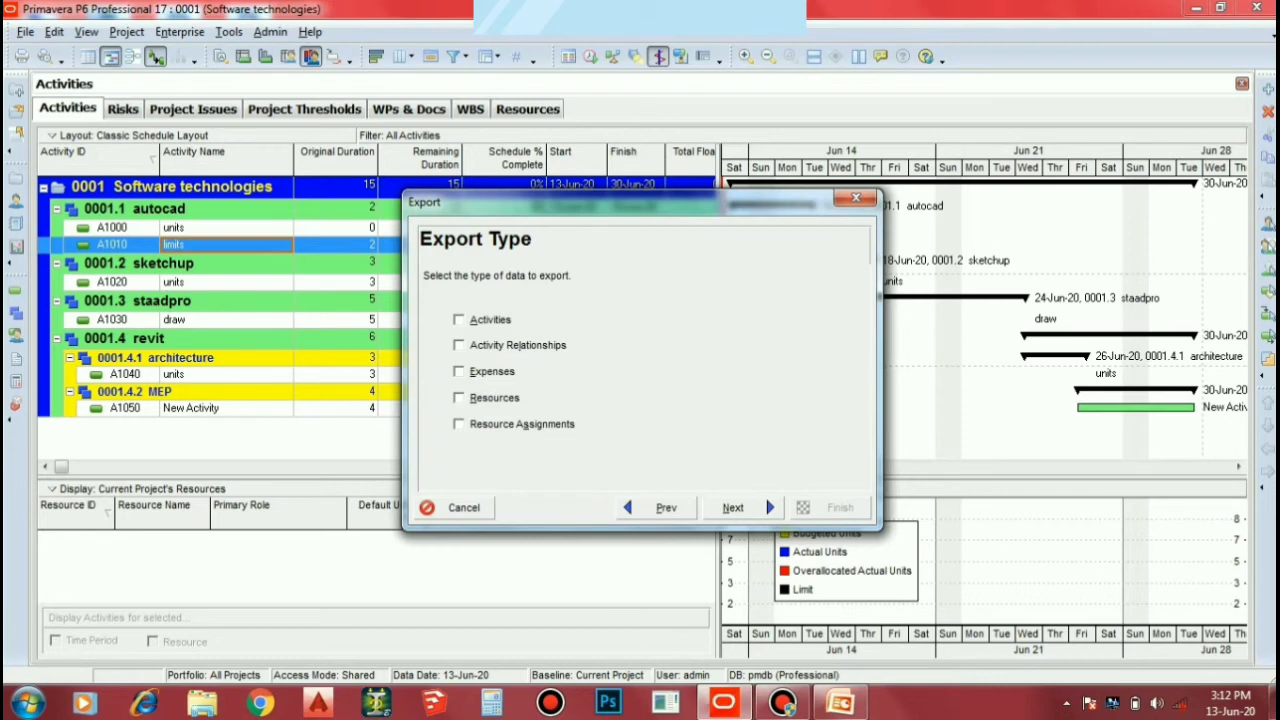
Choose Activities and Resources as the data to export and include the Software technologies project.
left_click(459, 398)
left_click(459, 320)
left_click(733, 507)
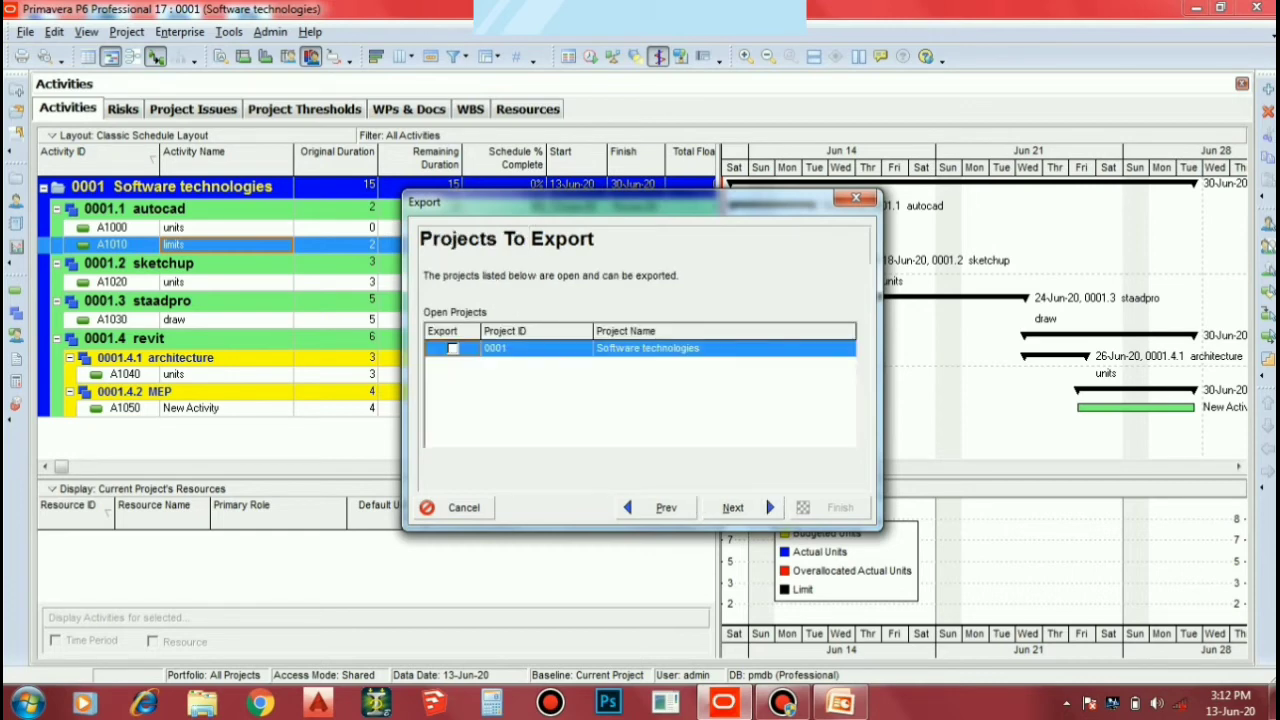
left_click(452, 348)
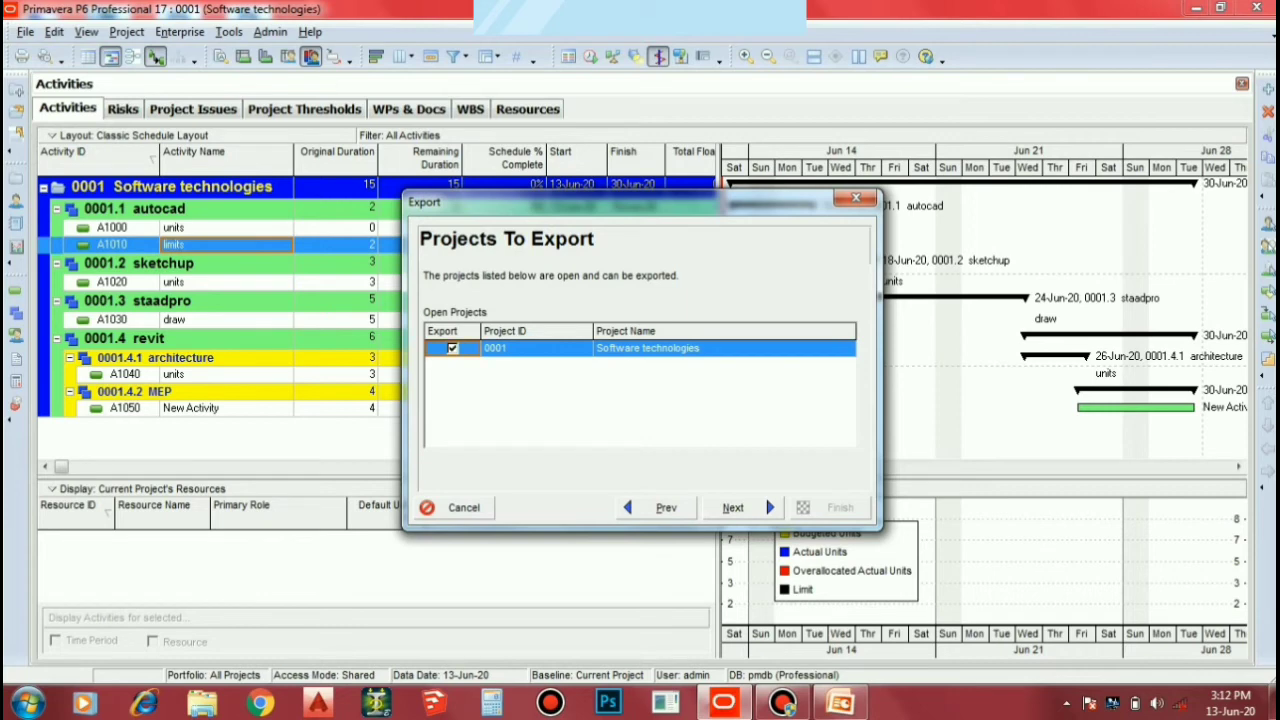
left_click(733, 507)
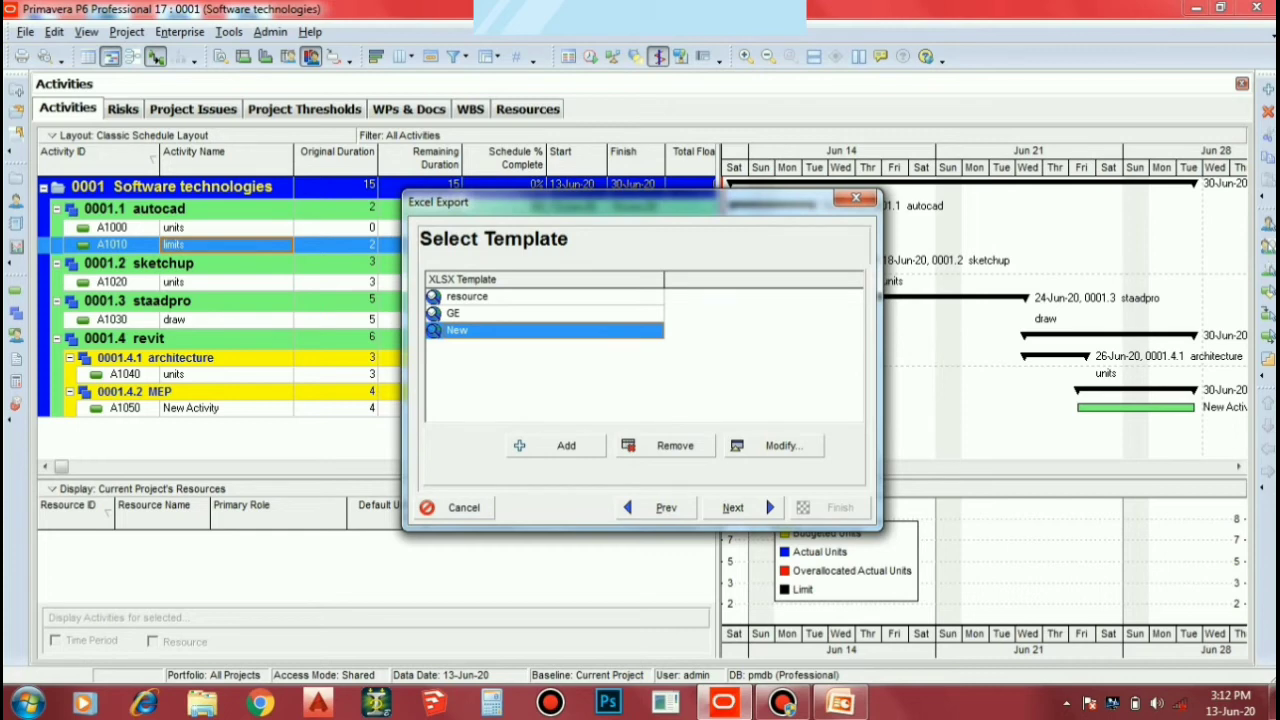
Add a new export template for Activities and include the Actual Duration field from Durations in its columns.
left_click(560, 445)
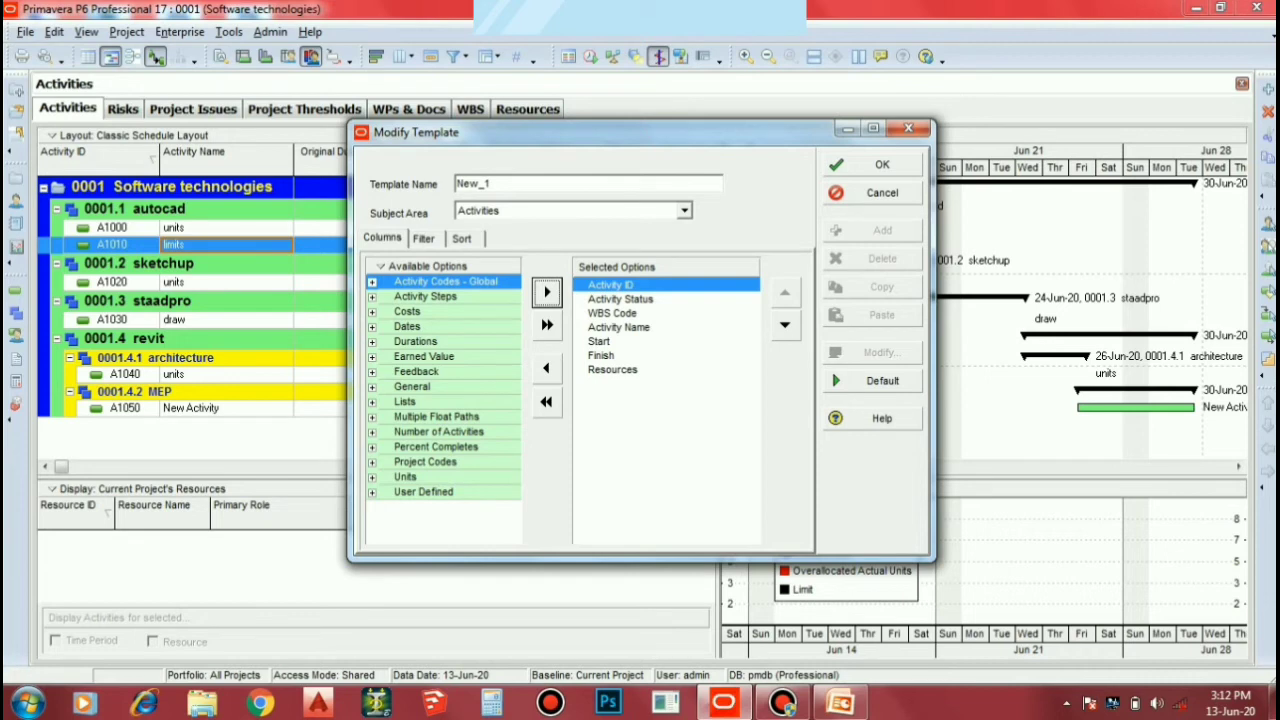
left_click(407, 327)
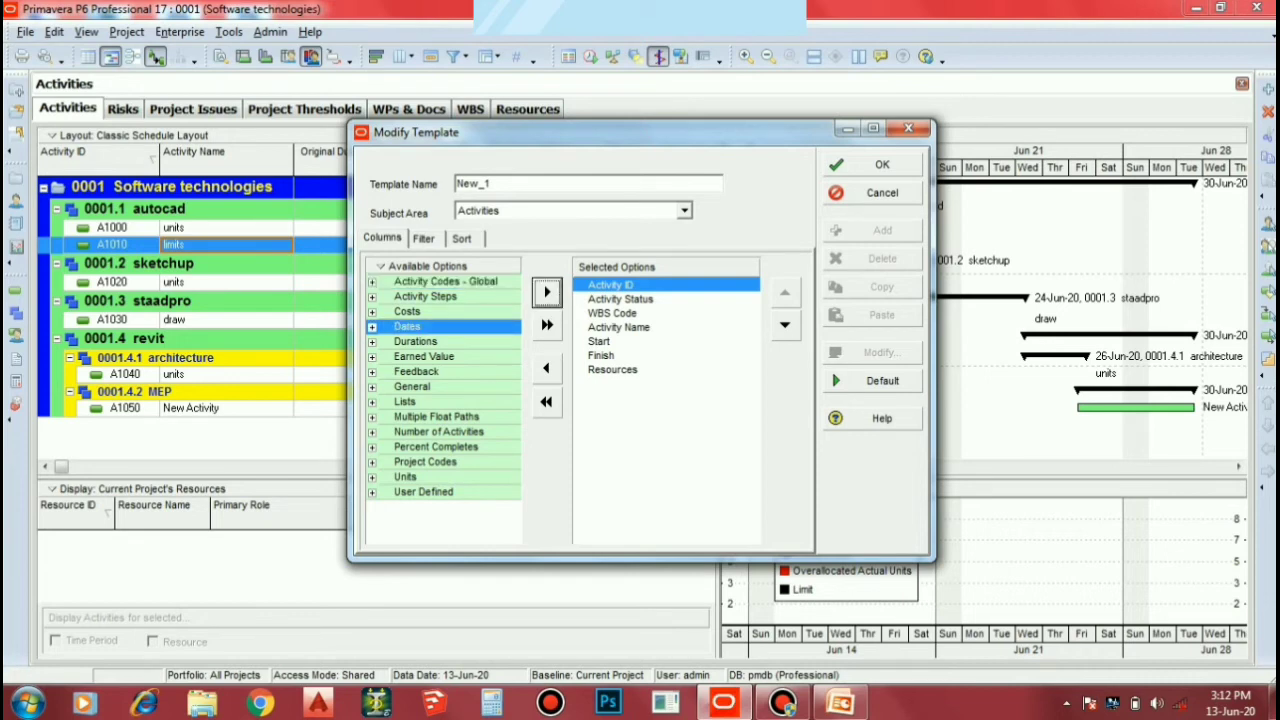
left_click(372, 327)
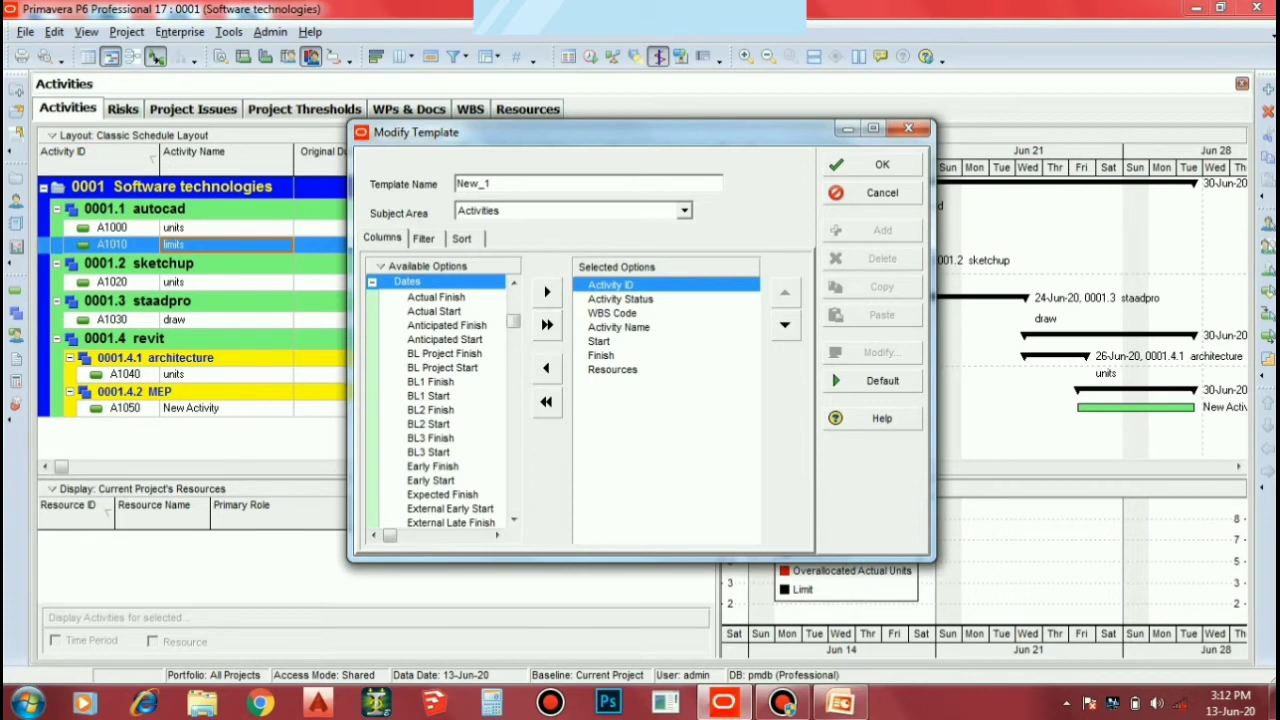
scroll(440, 400, "down", 10)
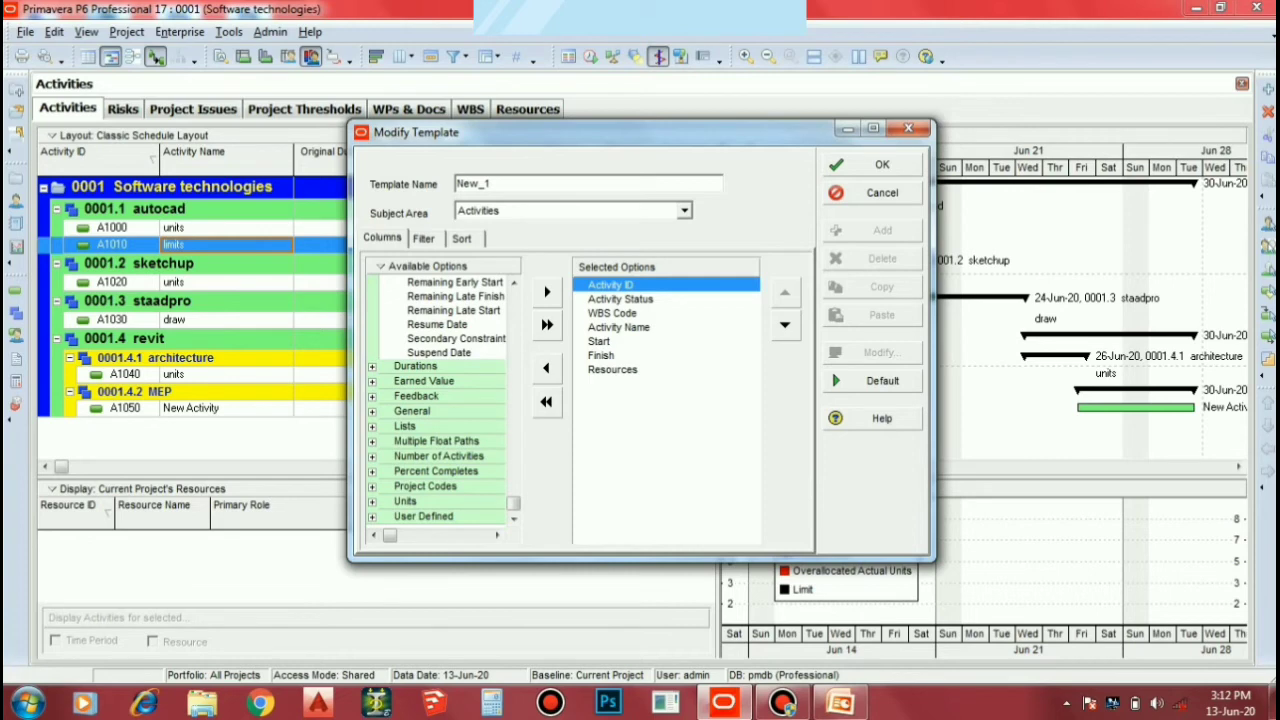
left_click(372, 367)
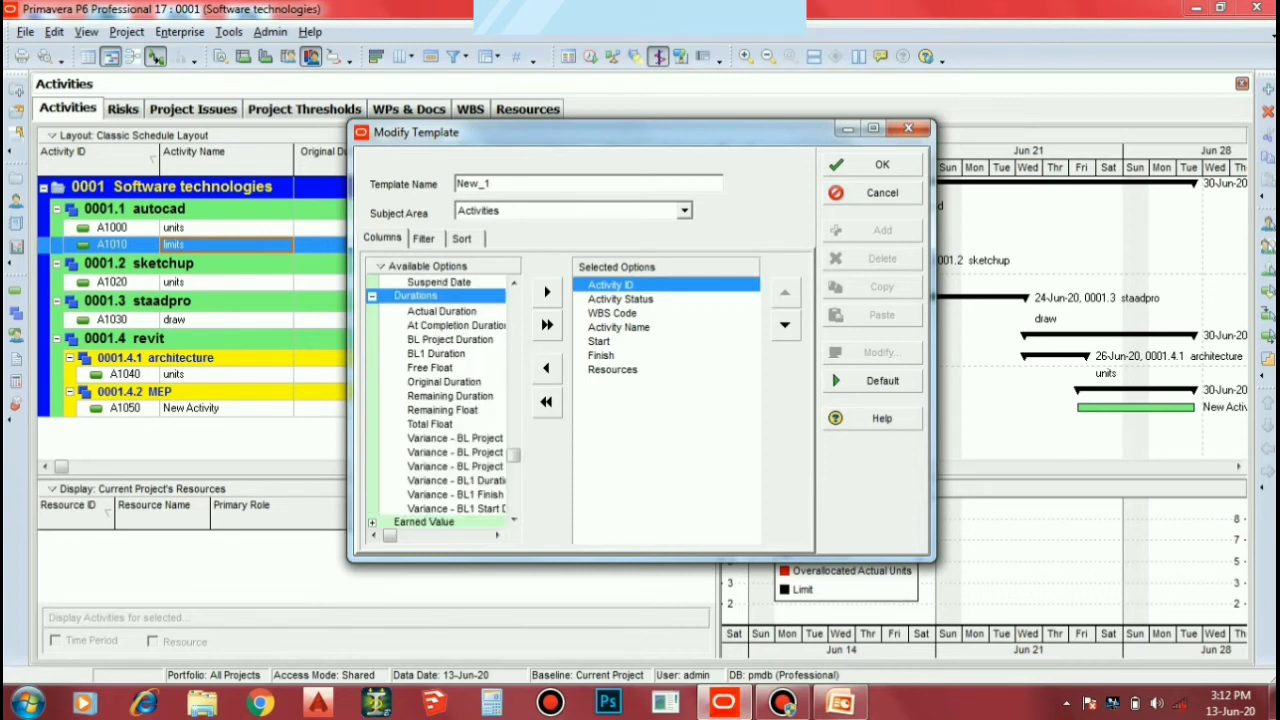
left_click(441, 311)
left_click(547, 292)
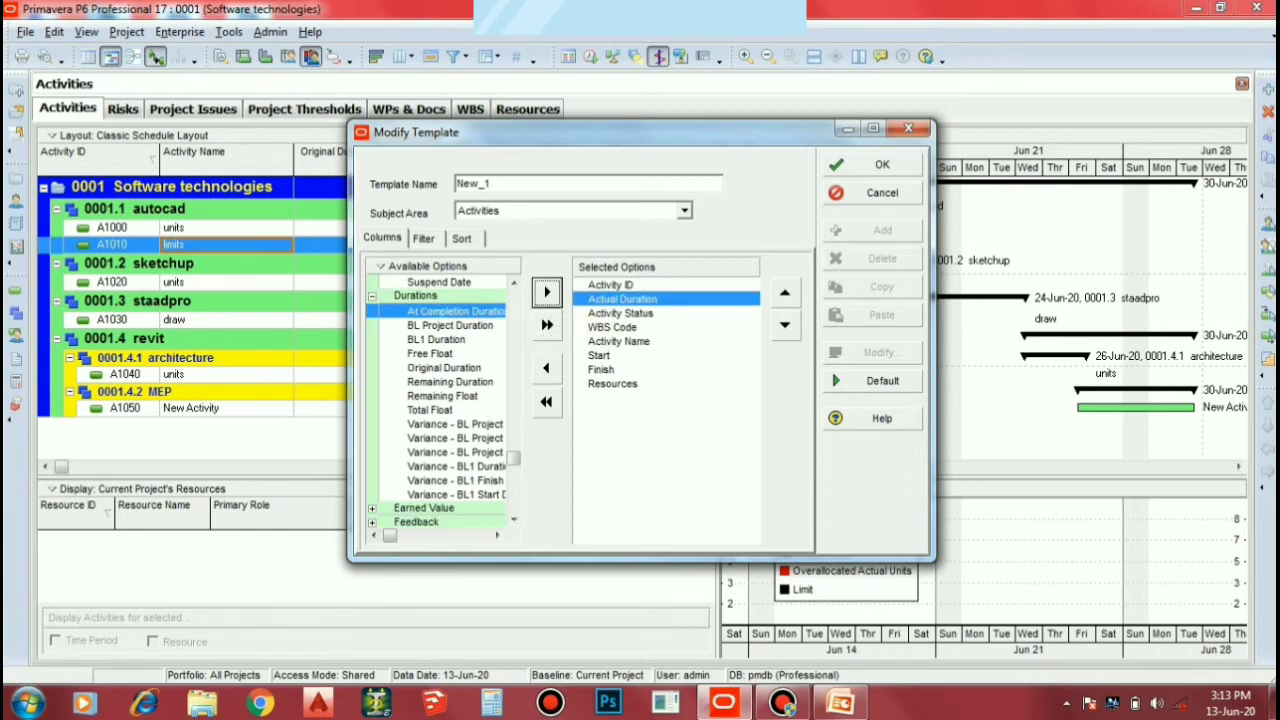
Look through the Units, Project Codes and Dates fields available for the template's columns.
scroll(440, 400, "down", 3)
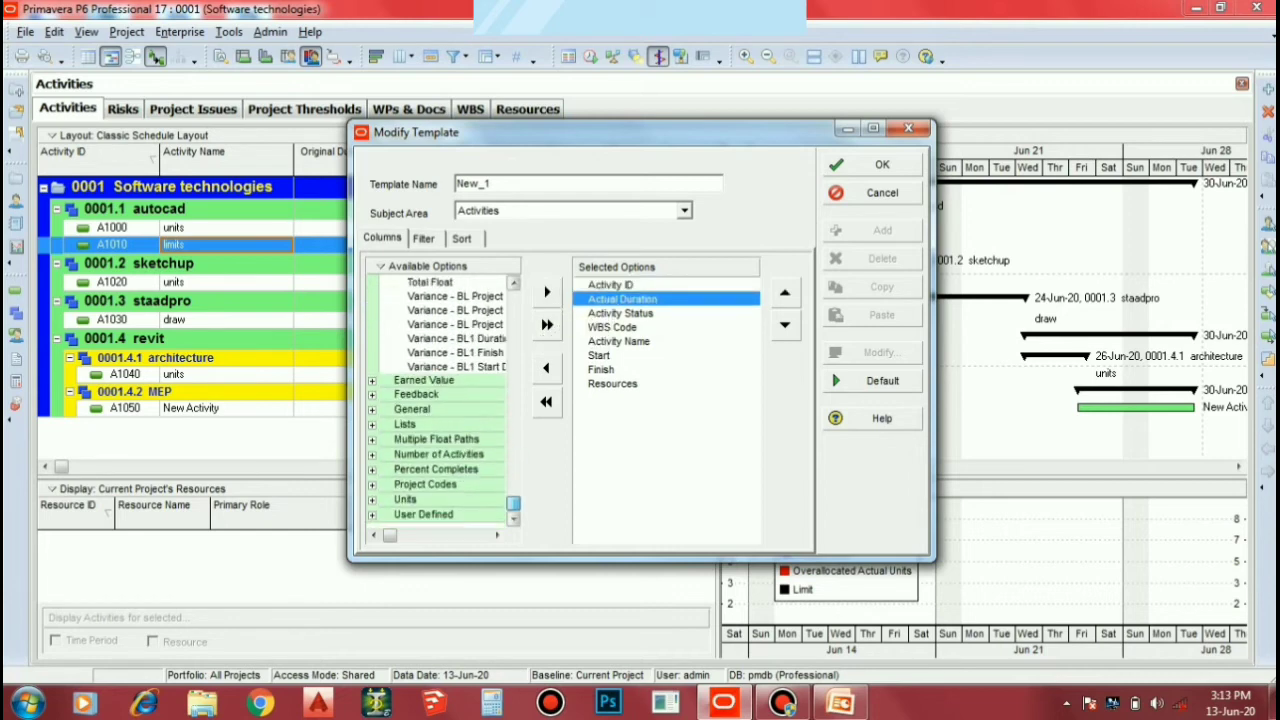
left_click(372, 500)
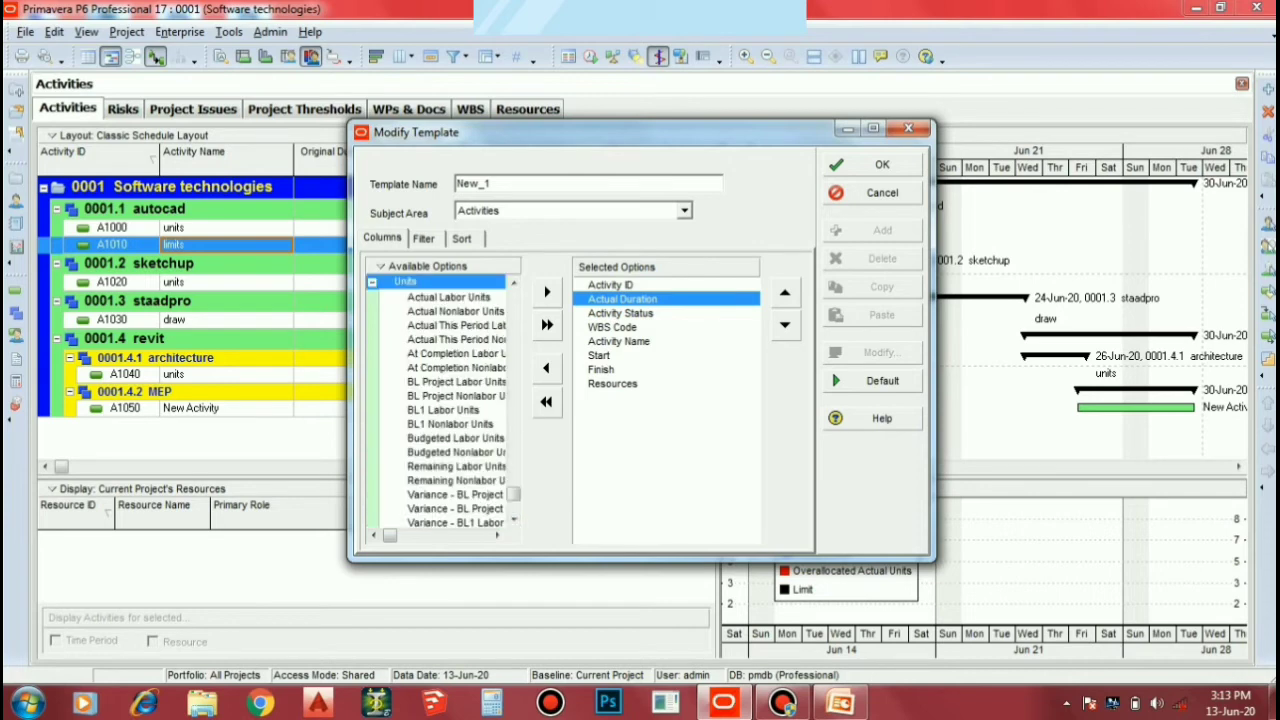
left_click(372, 282)
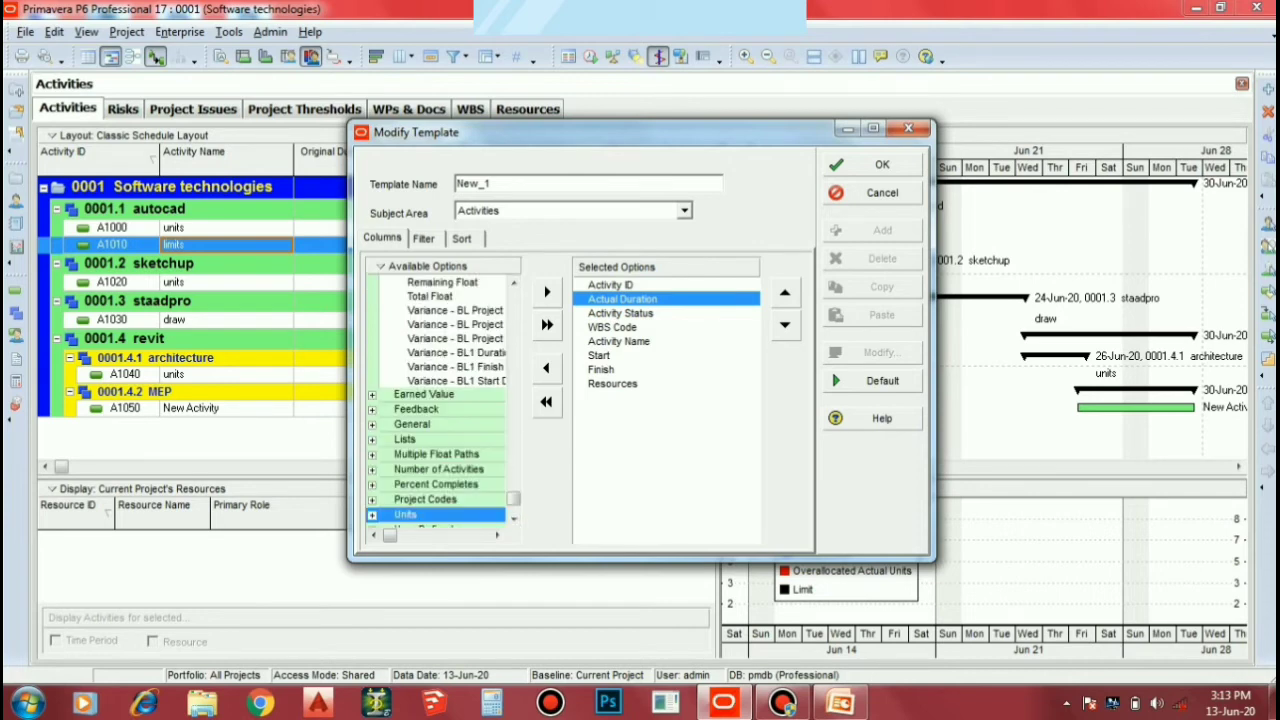
left_click(372, 500)
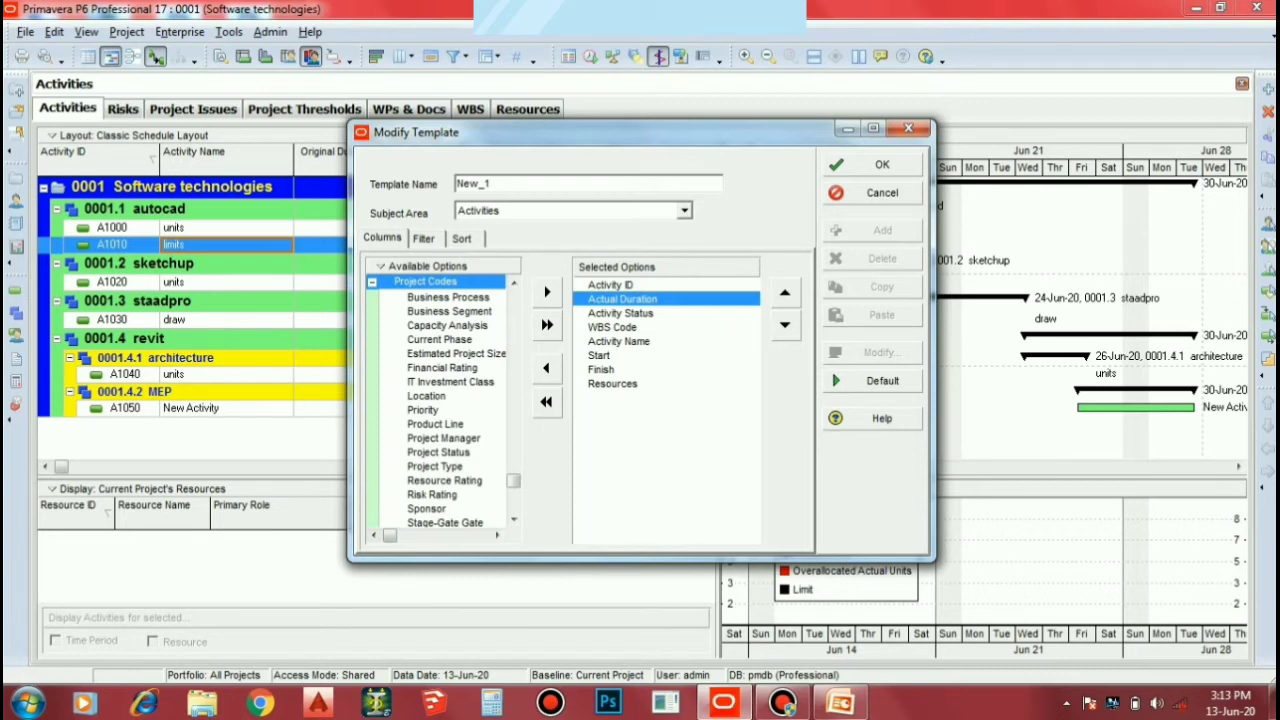
left_click(372, 282)
scroll(440, 400, "up", 7)
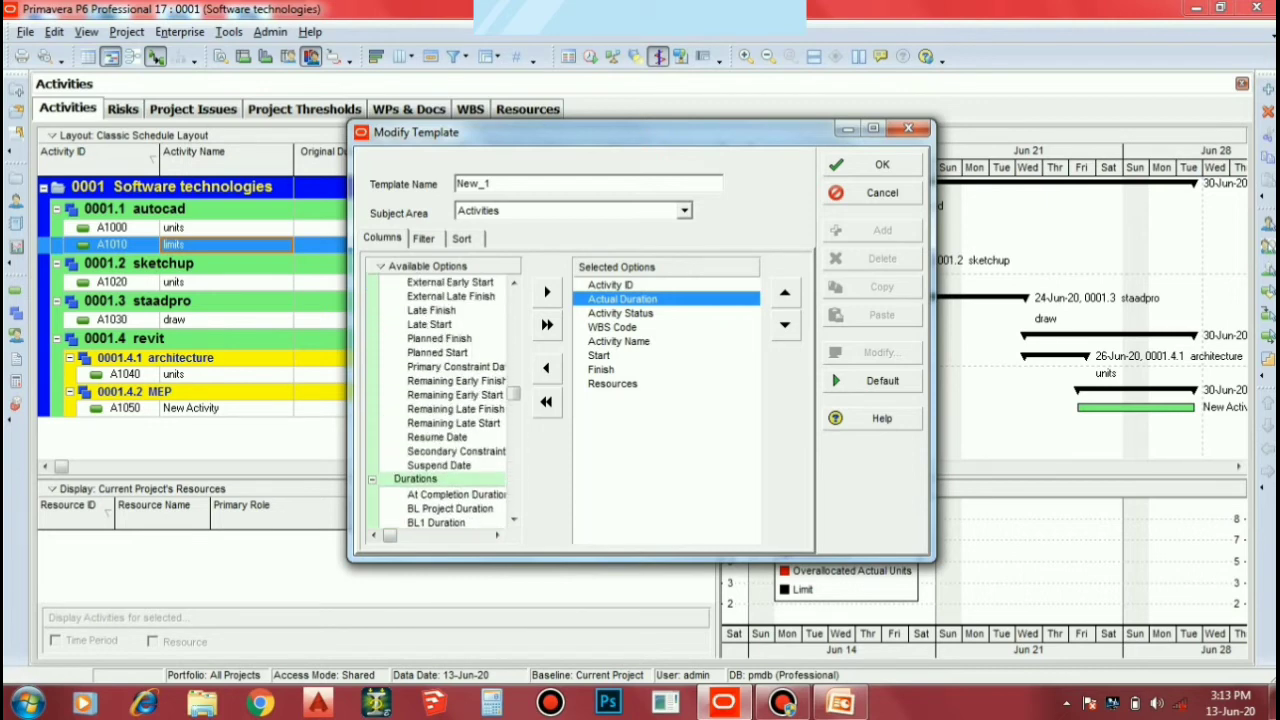
scroll(440, 400, "up", 5)
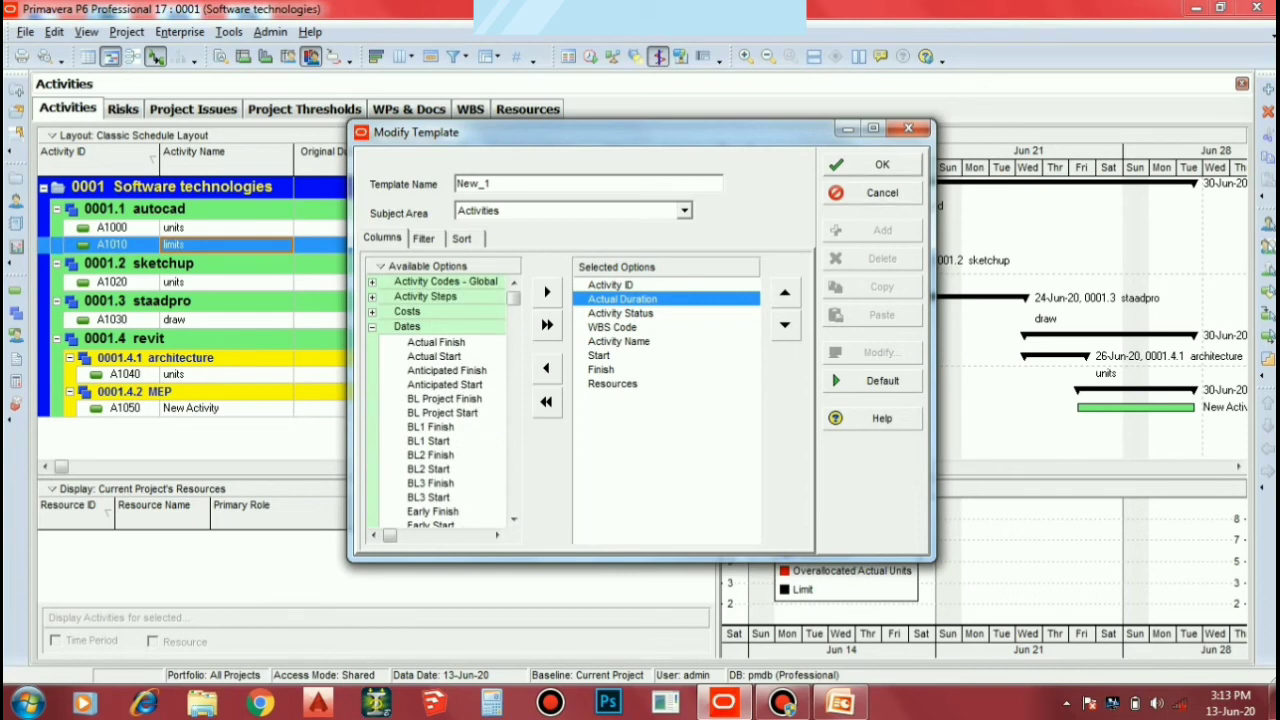
Accept the New_1 template and complete the export of Activities and Resources to 0001.xlsx in the Documents folder.
left_click(873, 165)
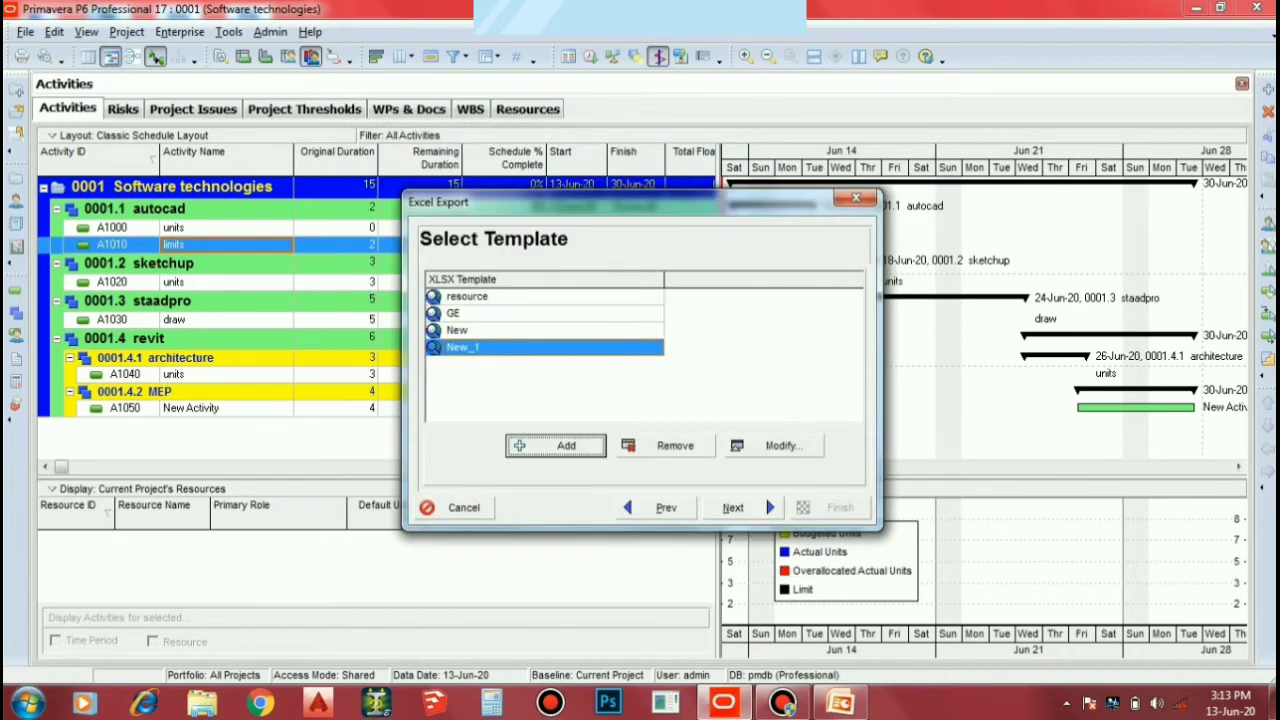
left_click(733, 507)
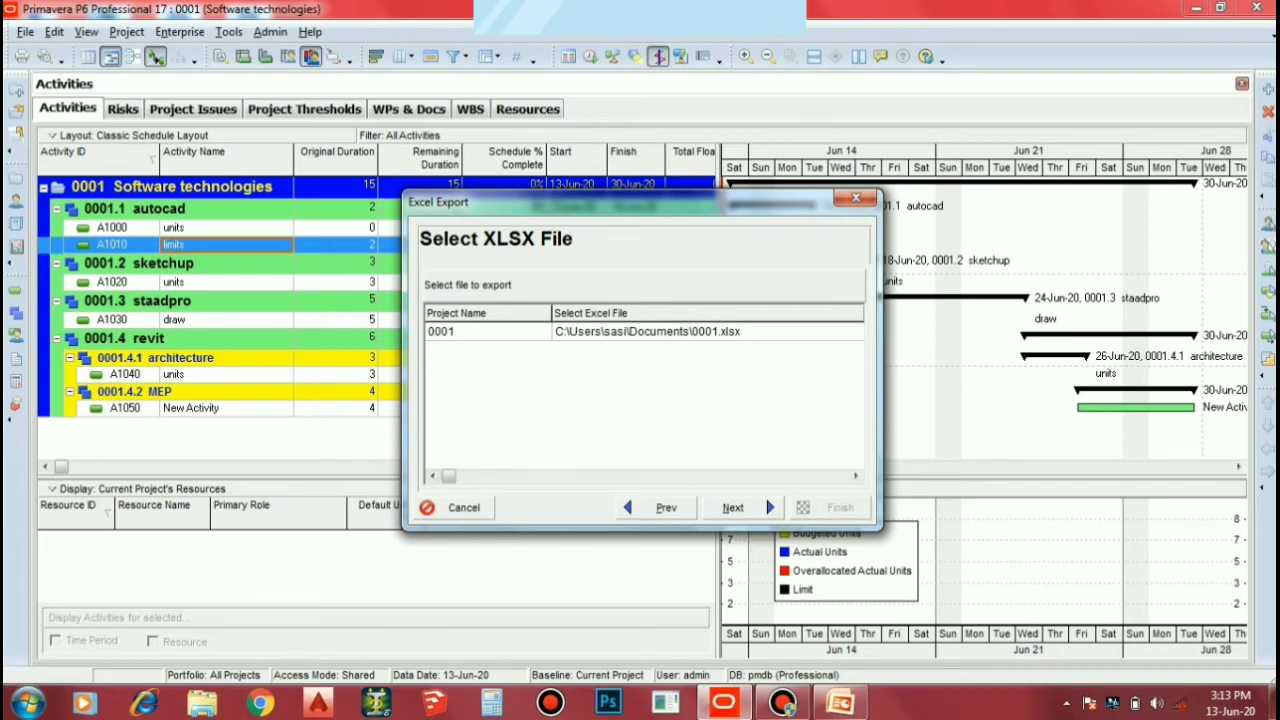
left_click(733, 507)
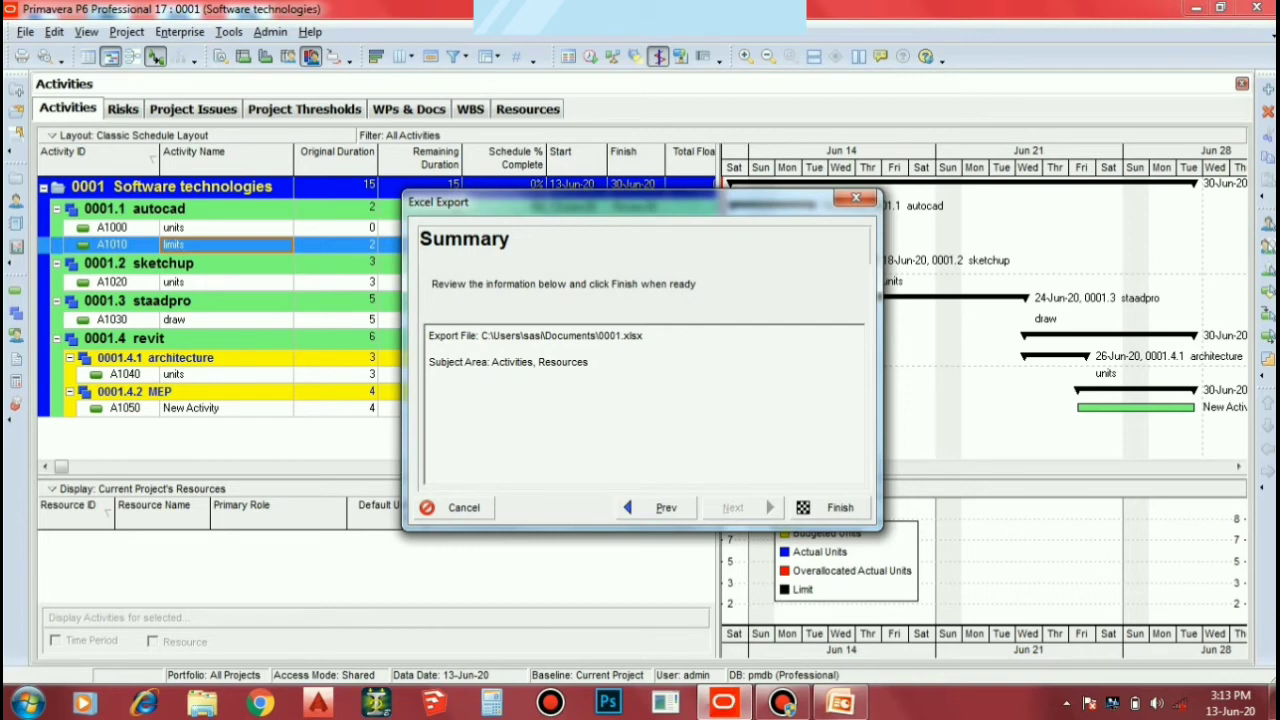
left_click(830, 507)
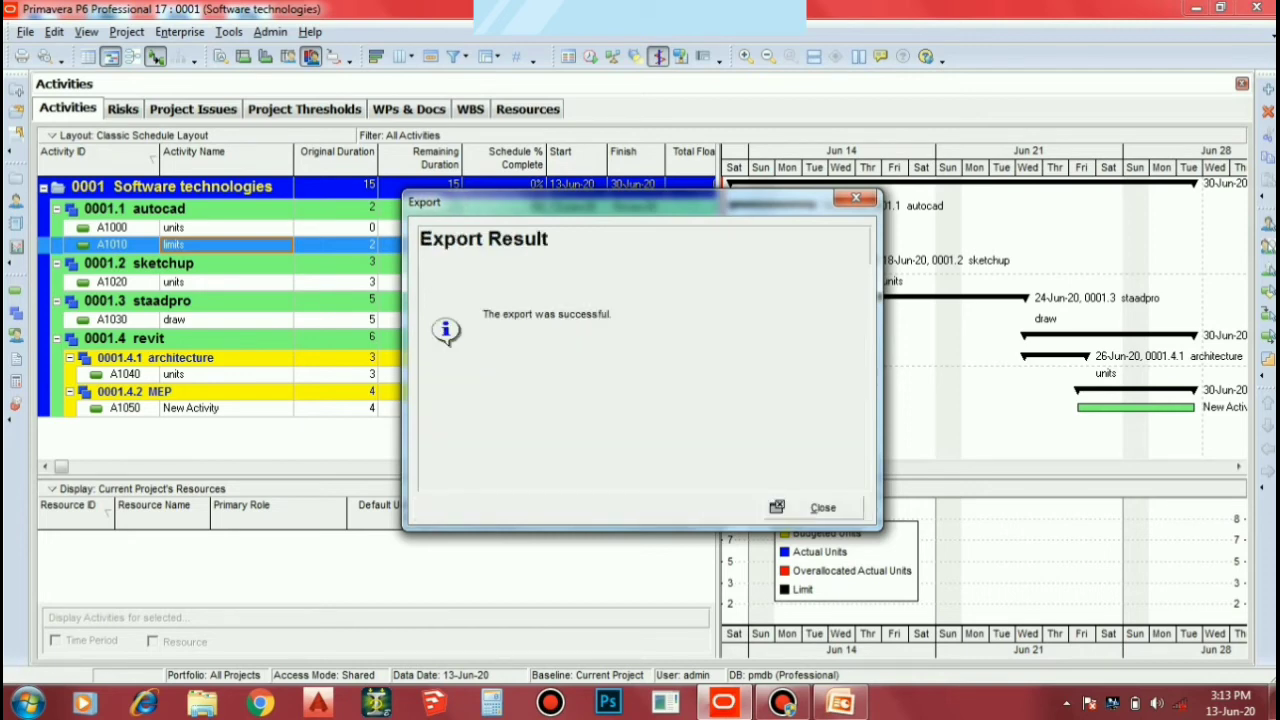
left_click(815, 507)
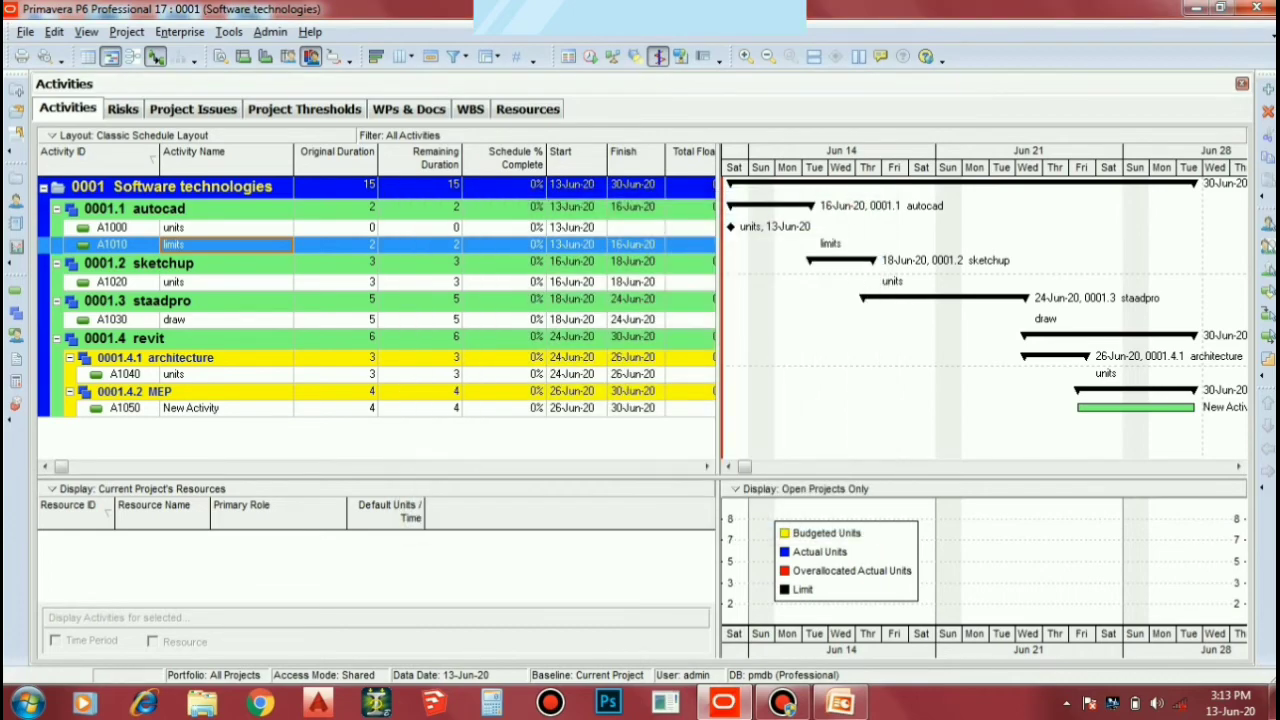
Minimize Primavera P6 and open the exported 0001 workbook from the Documents library in Excel.
left_click(1196, 8)
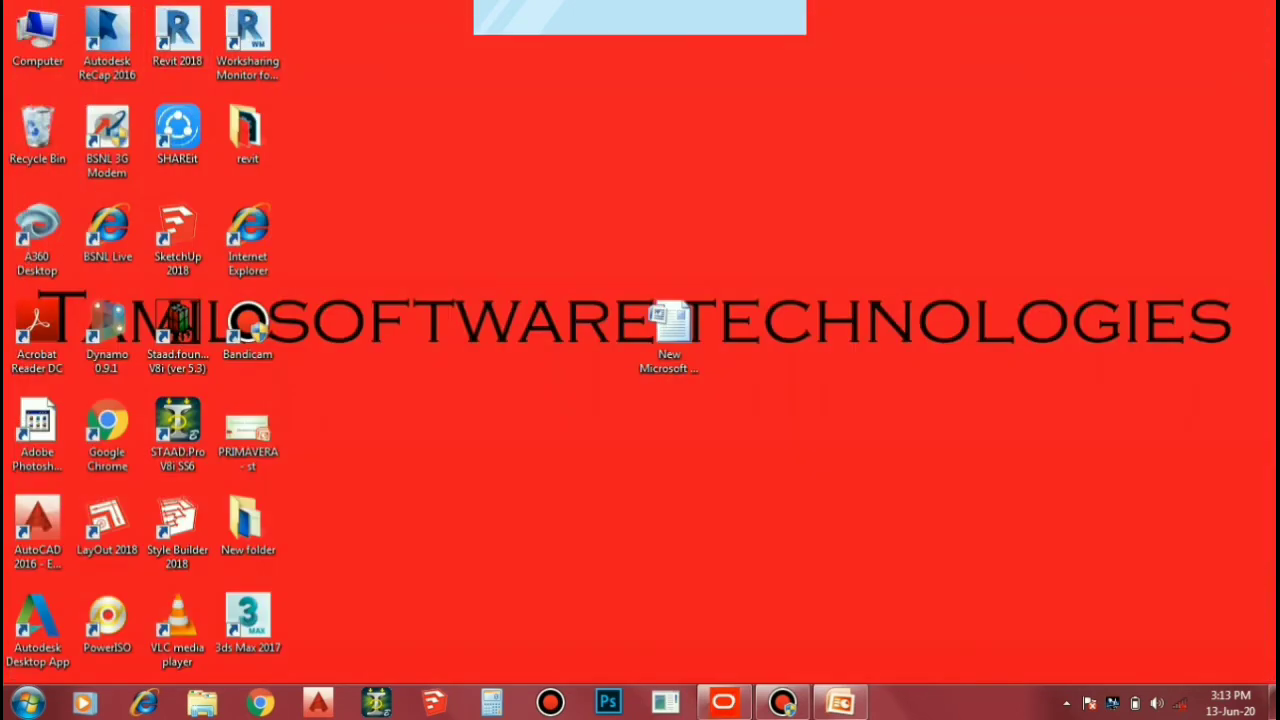
double_click(37, 35)
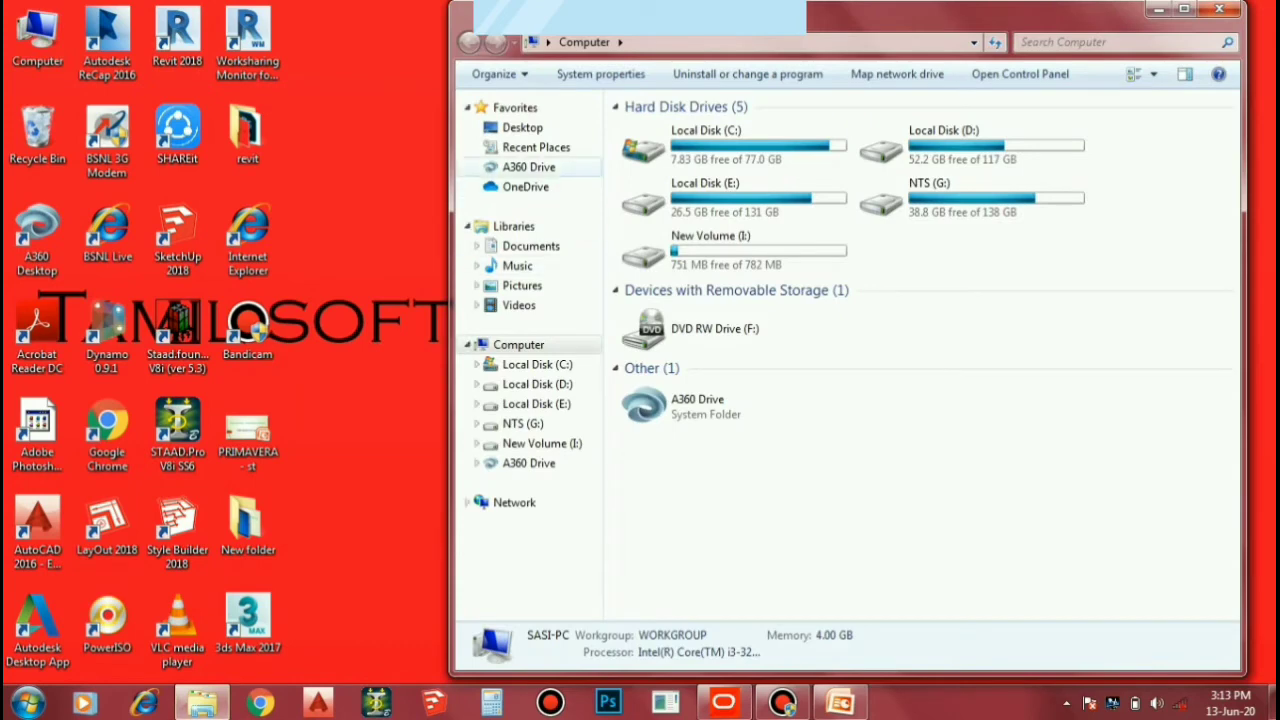
left_click(531, 246)
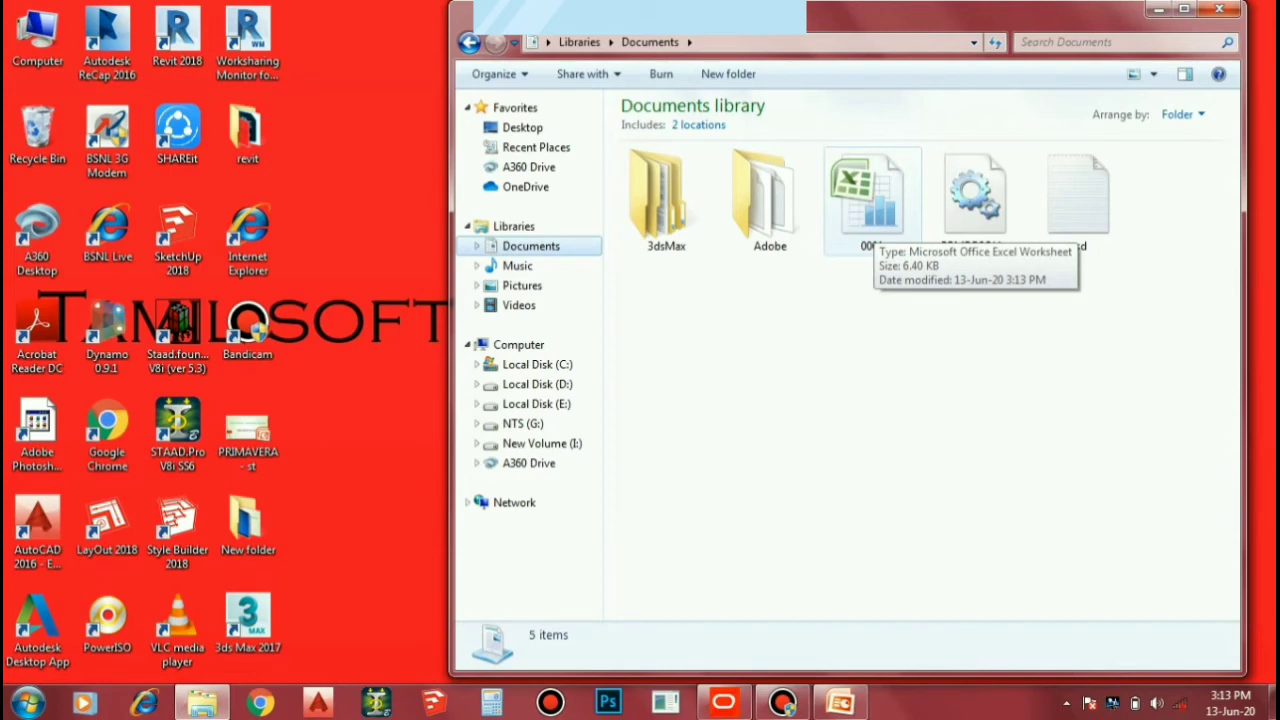
right_click(875, 219)
left_click(920, 232)
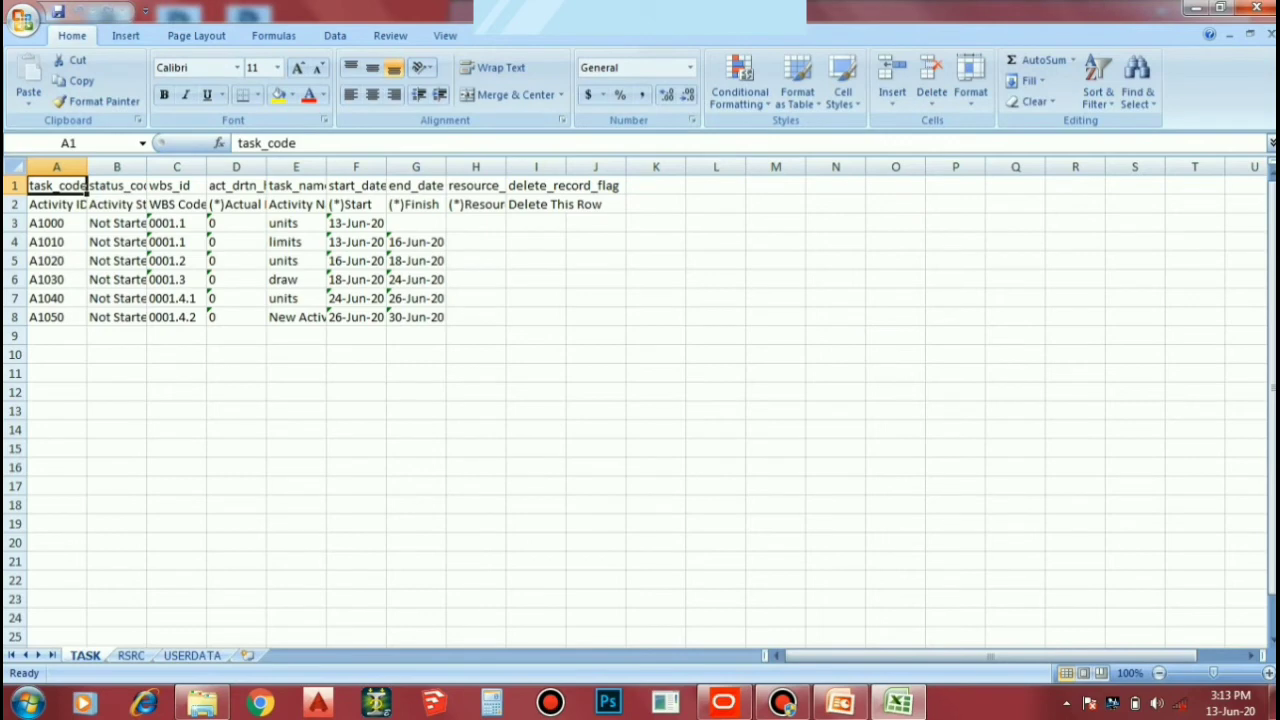
Widen columns A to G of the TASK sheet, check the activities' finish dates, and close the workbook with its changes saved.
left_click_drag(87, 166, 680, 166)
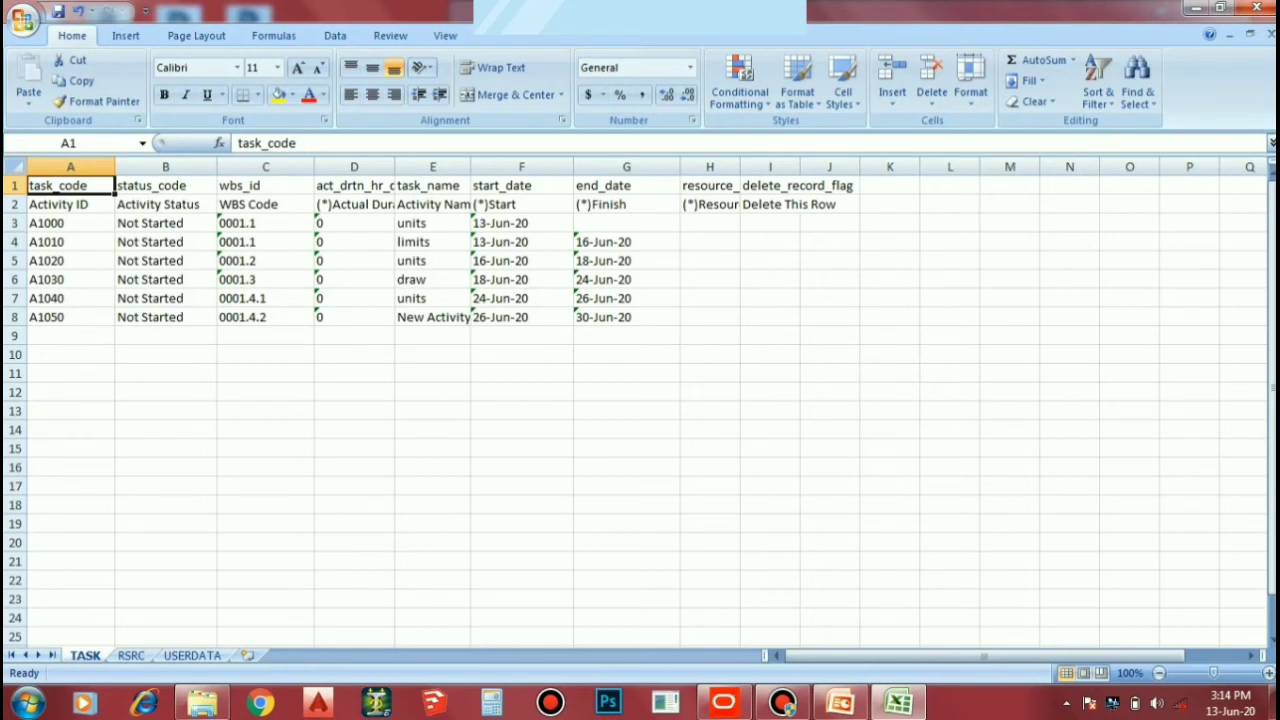
left_click(627, 242)
left_click(627, 317)
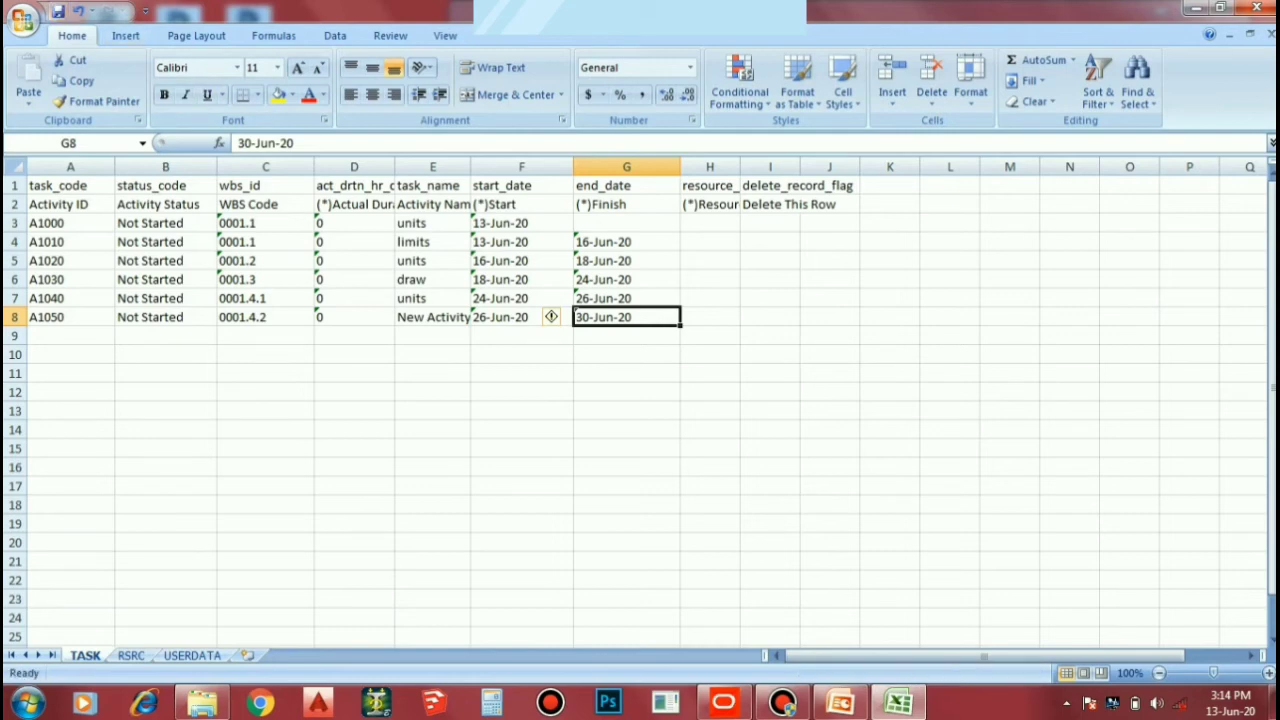
left_click(1256, 8)
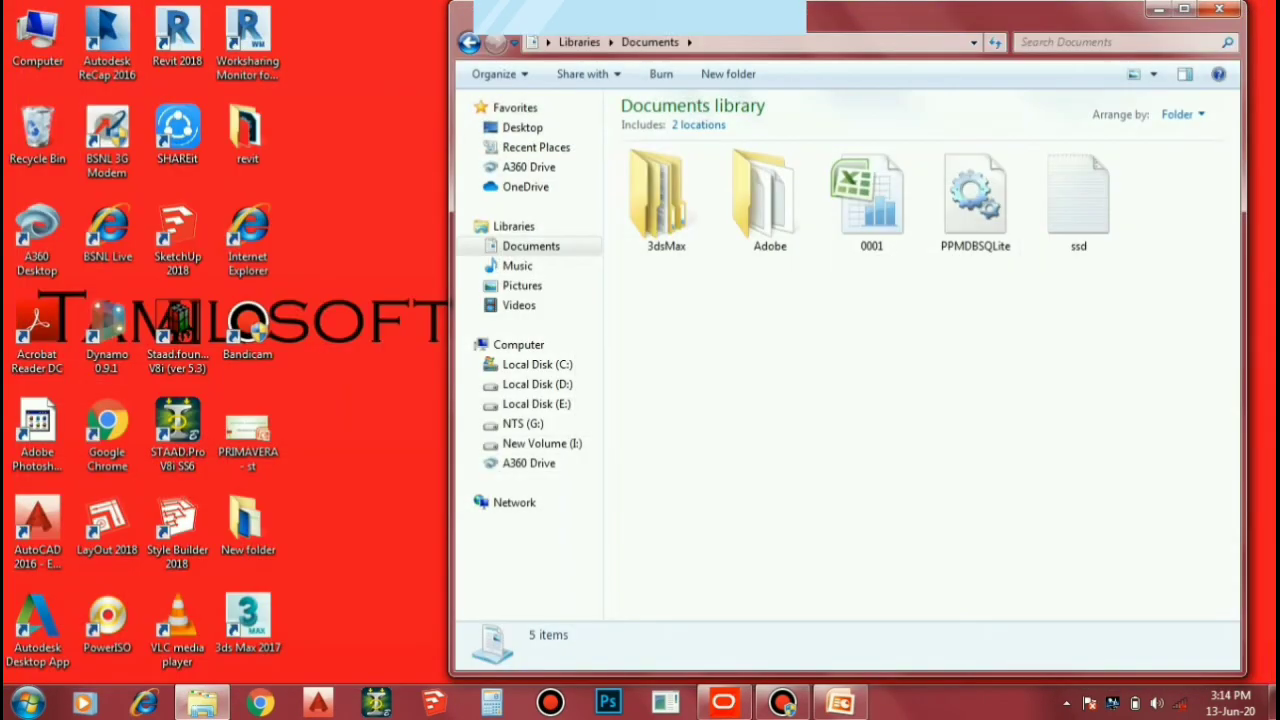
left_click(872, 202)
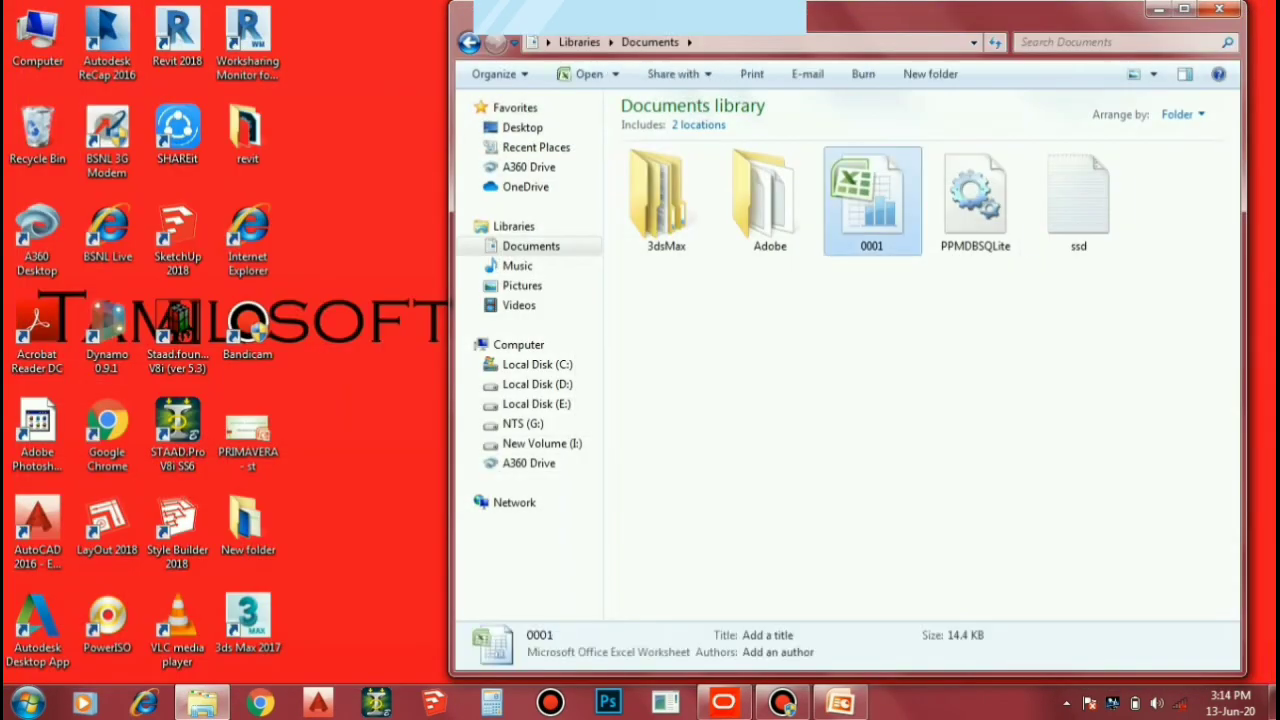
Switch back to Primavera P6 and start an import in Spreadsheet (XLSX) format.
left_click(723, 703)
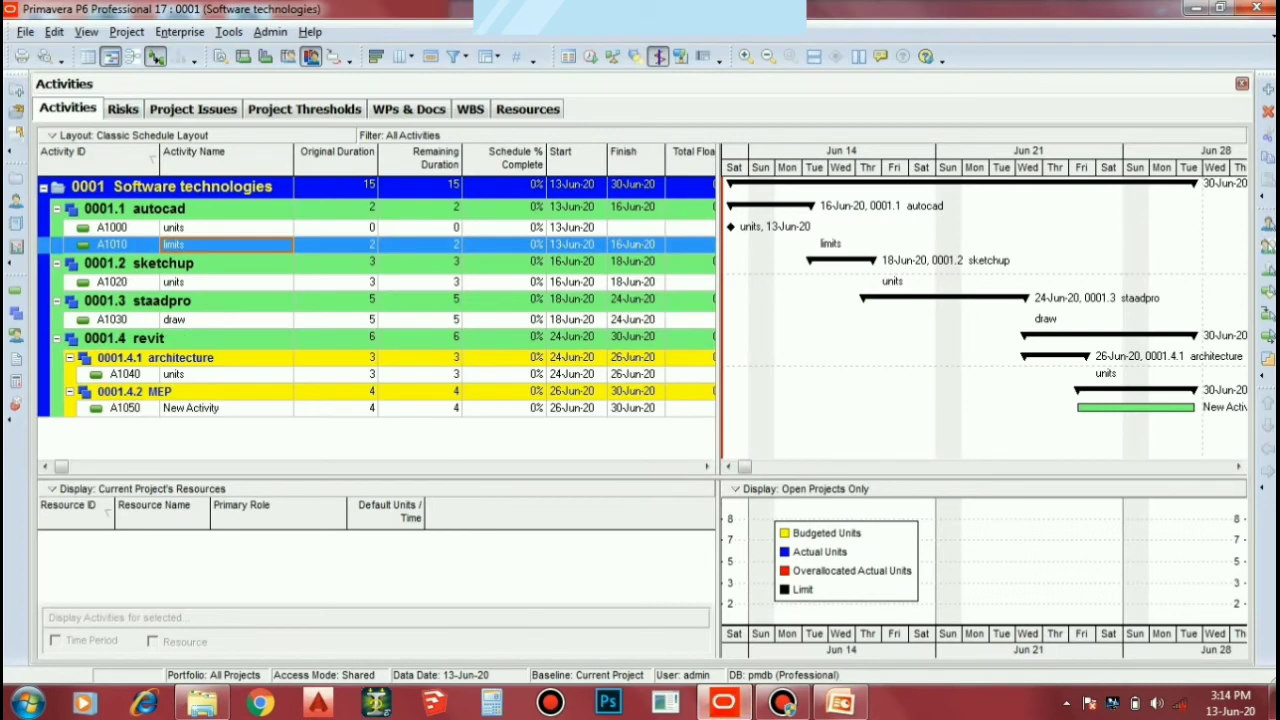
left_click(25, 31)
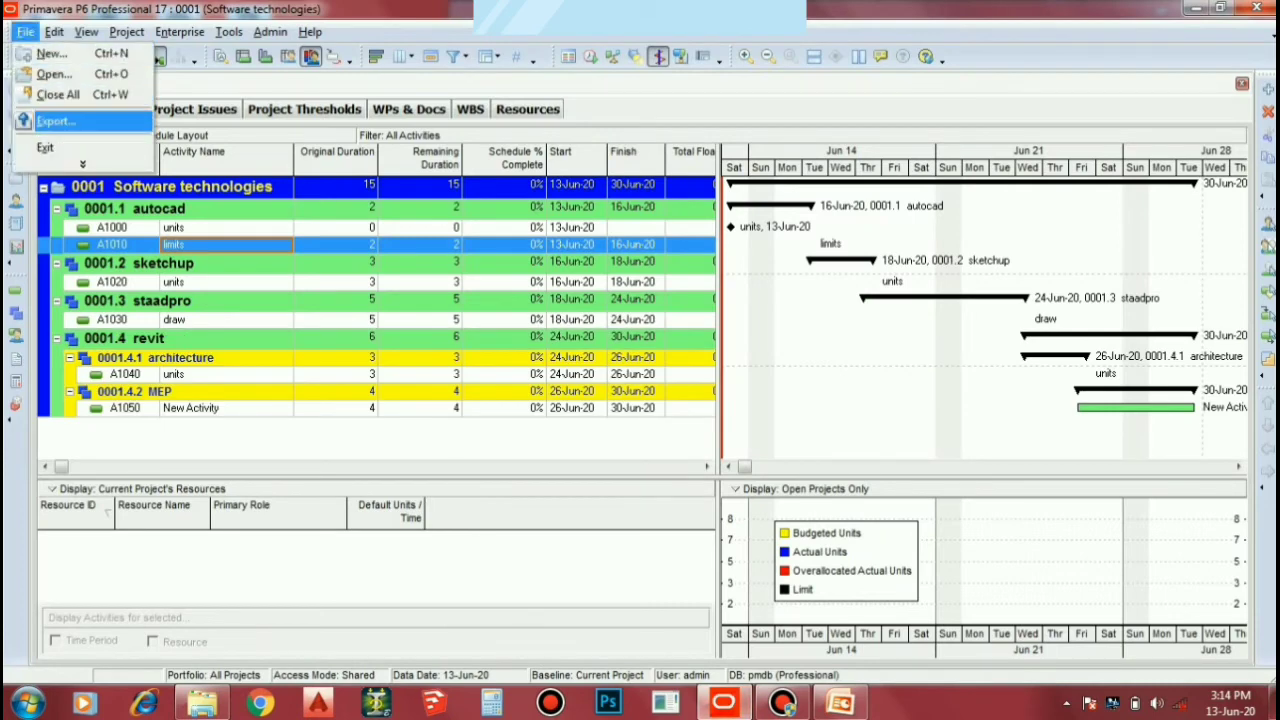
left_click(83, 164)
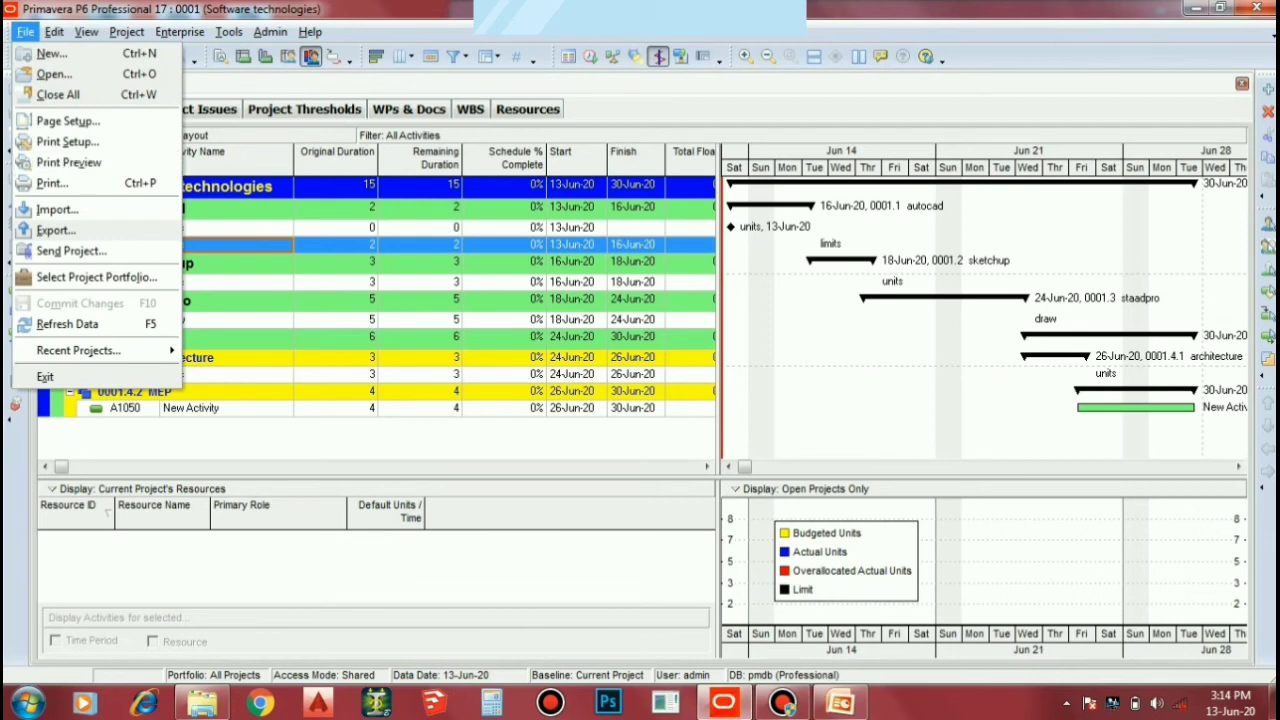
left_click(57, 209)
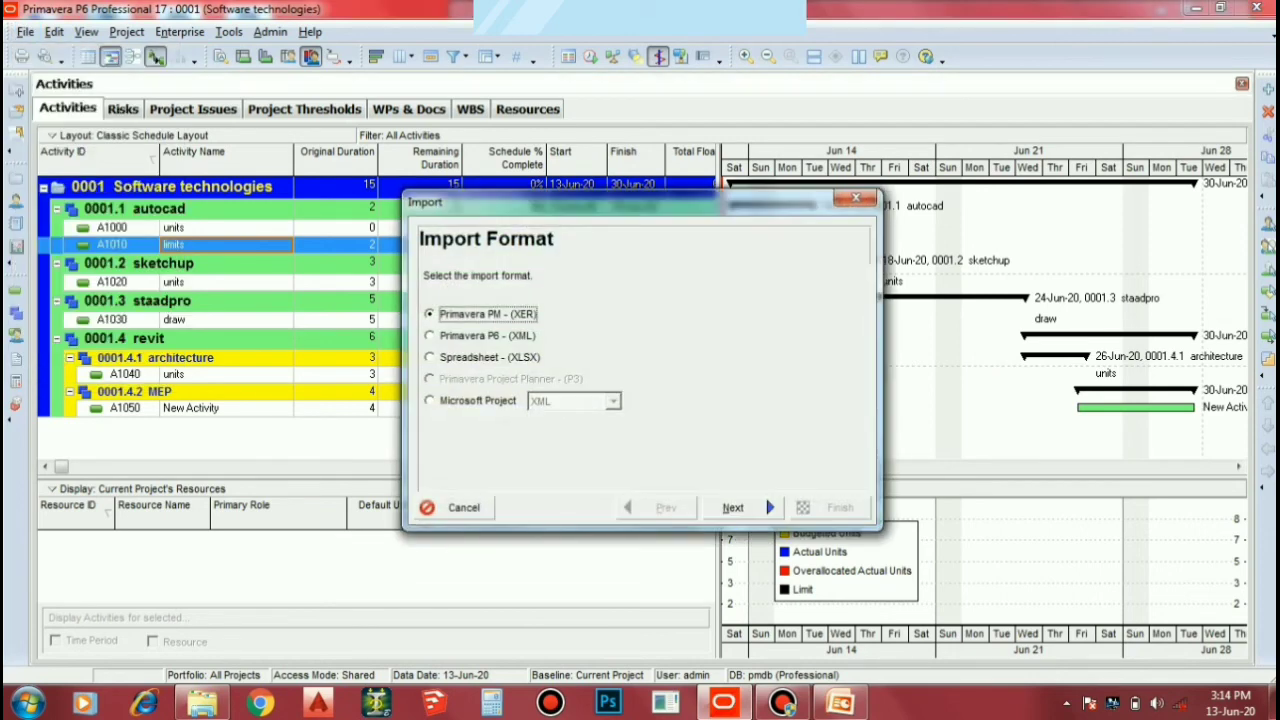
left_click(462, 357)
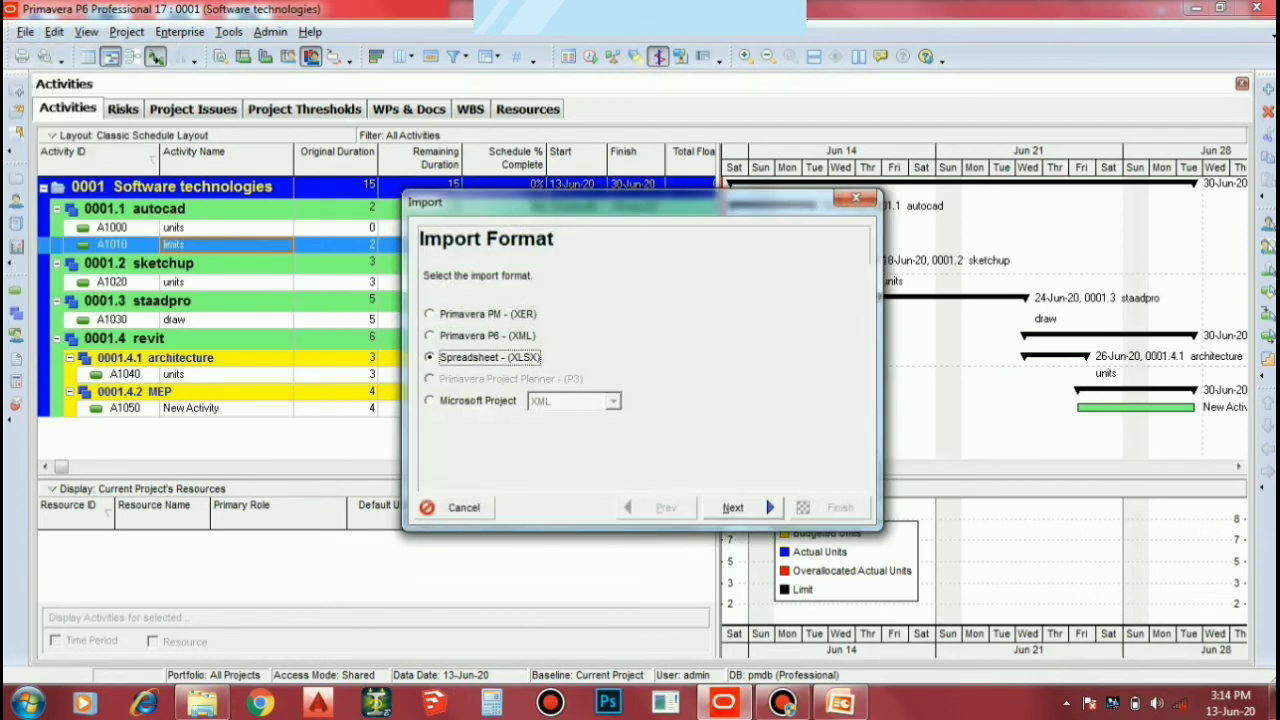
left_click(742, 508)
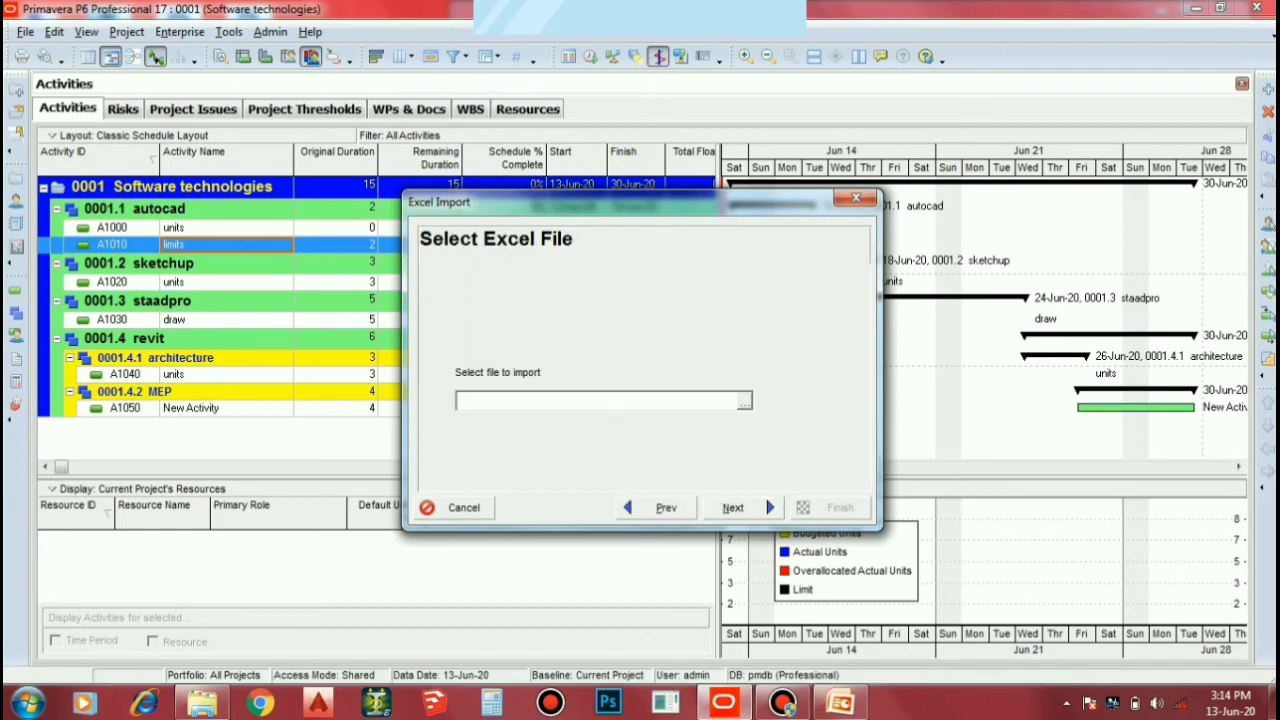
Choose the 0001 Excel file from My Documents as the file to import.
left_click(744, 401)
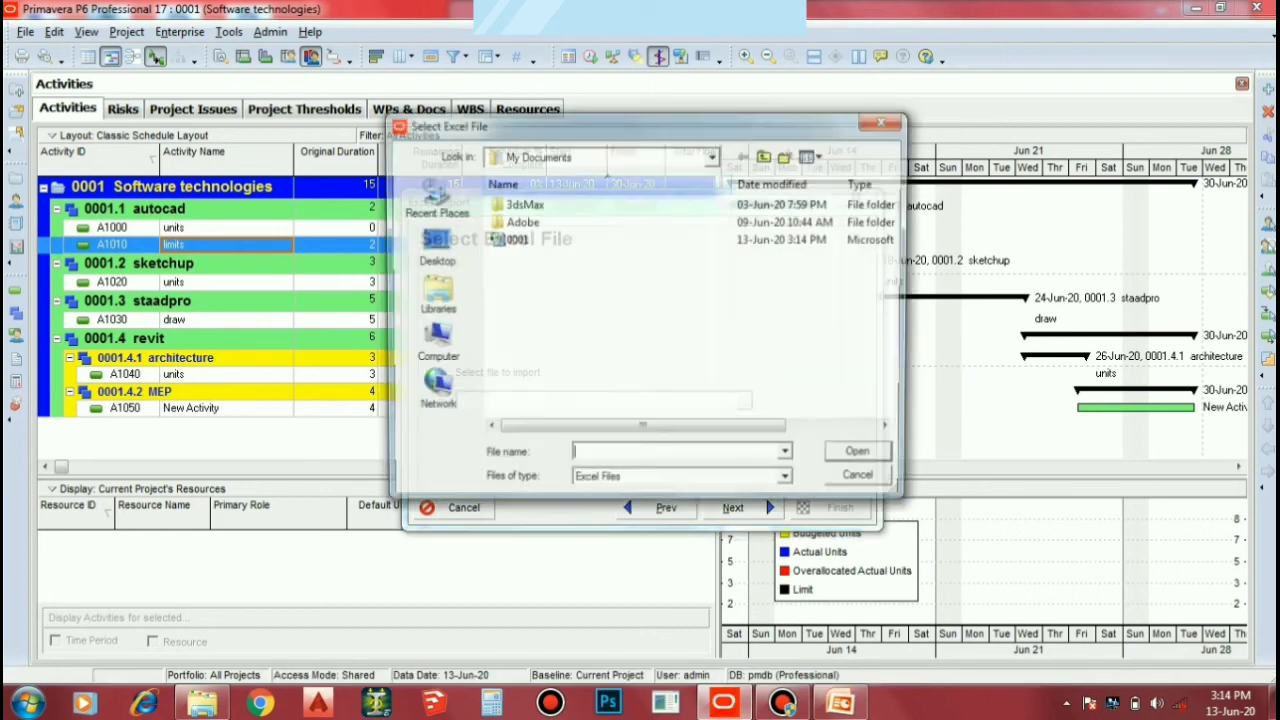
left_click(513, 240)
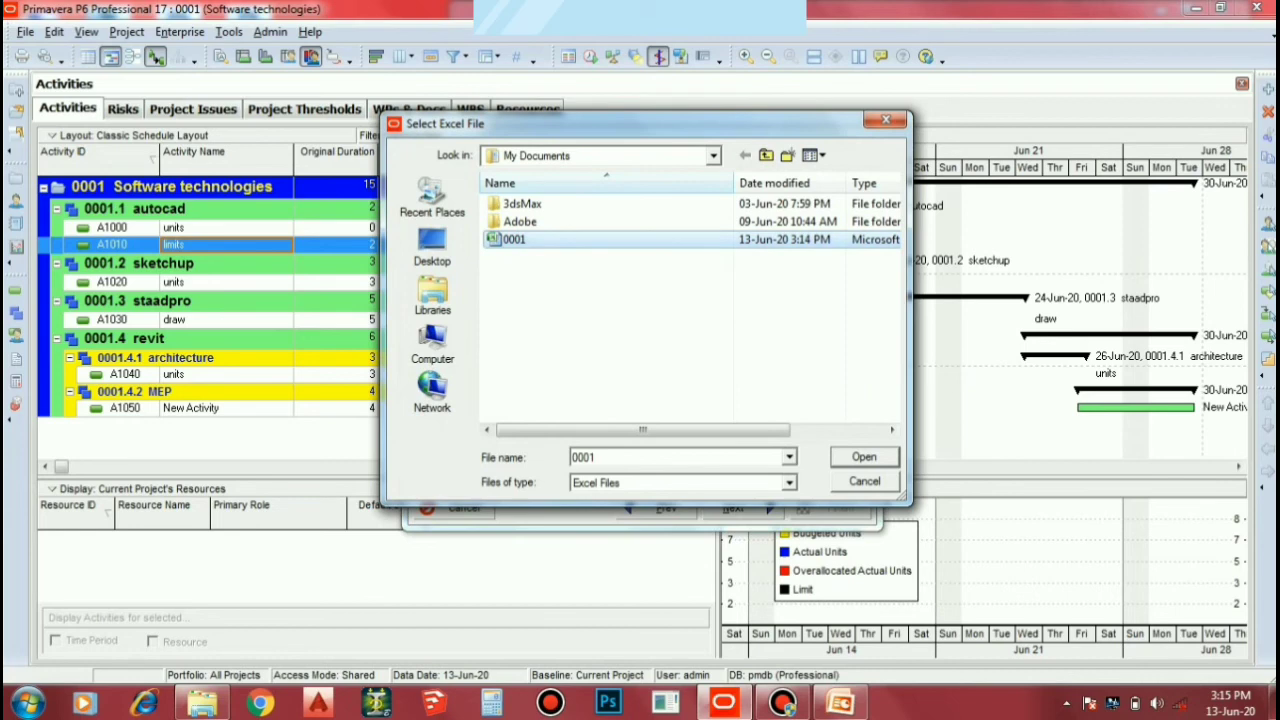
left_click(864, 457)
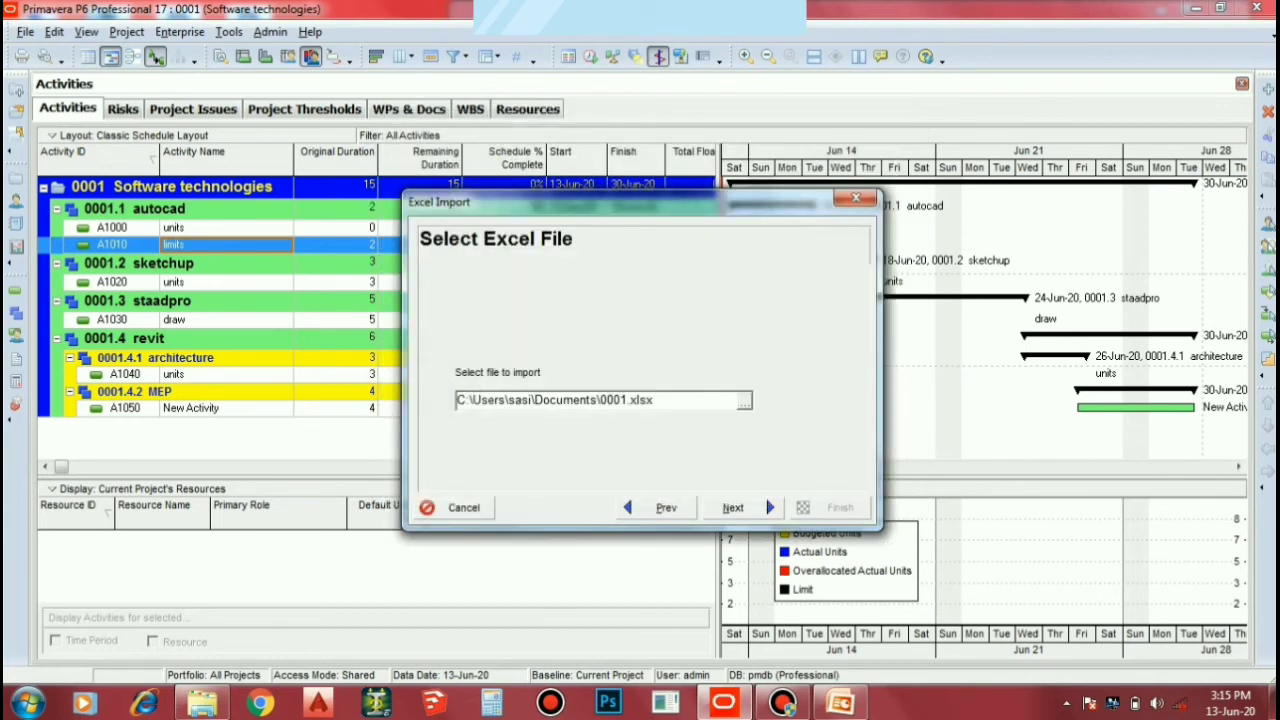
left_click(733, 507)
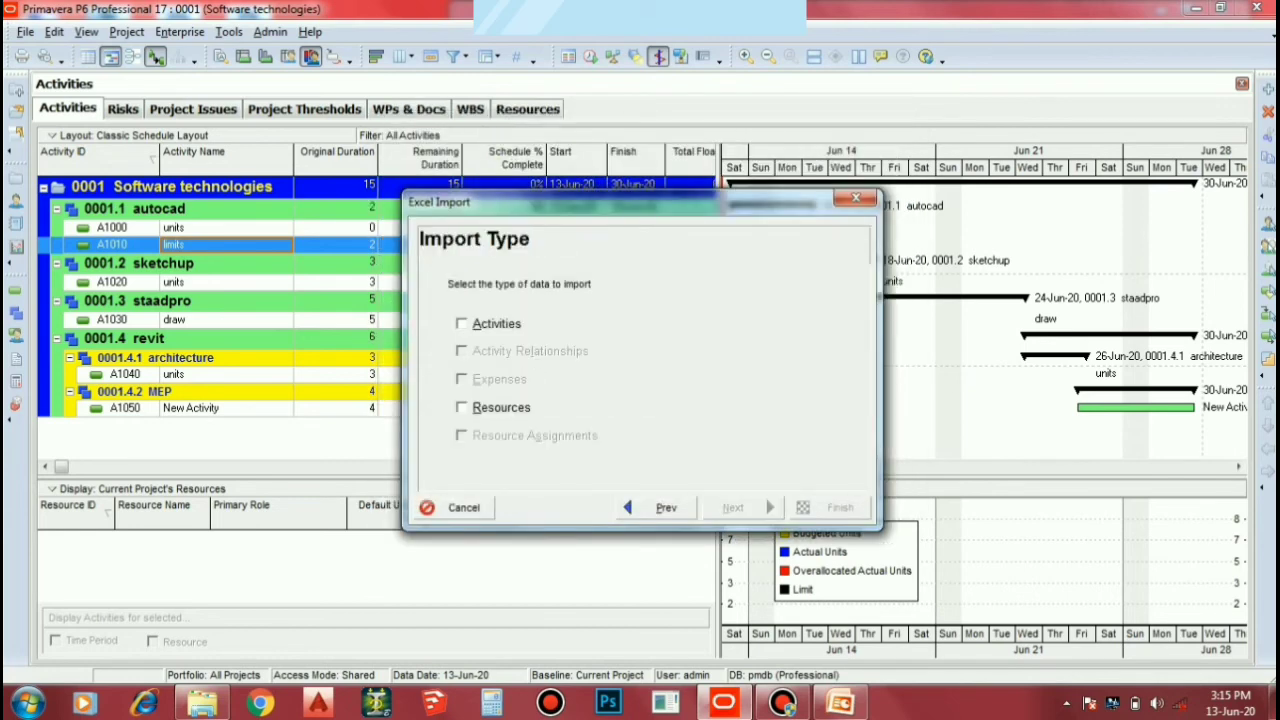
Select Activities and Resources as the types of data to import.
left_click(462, 324)
left_click(462, 408)
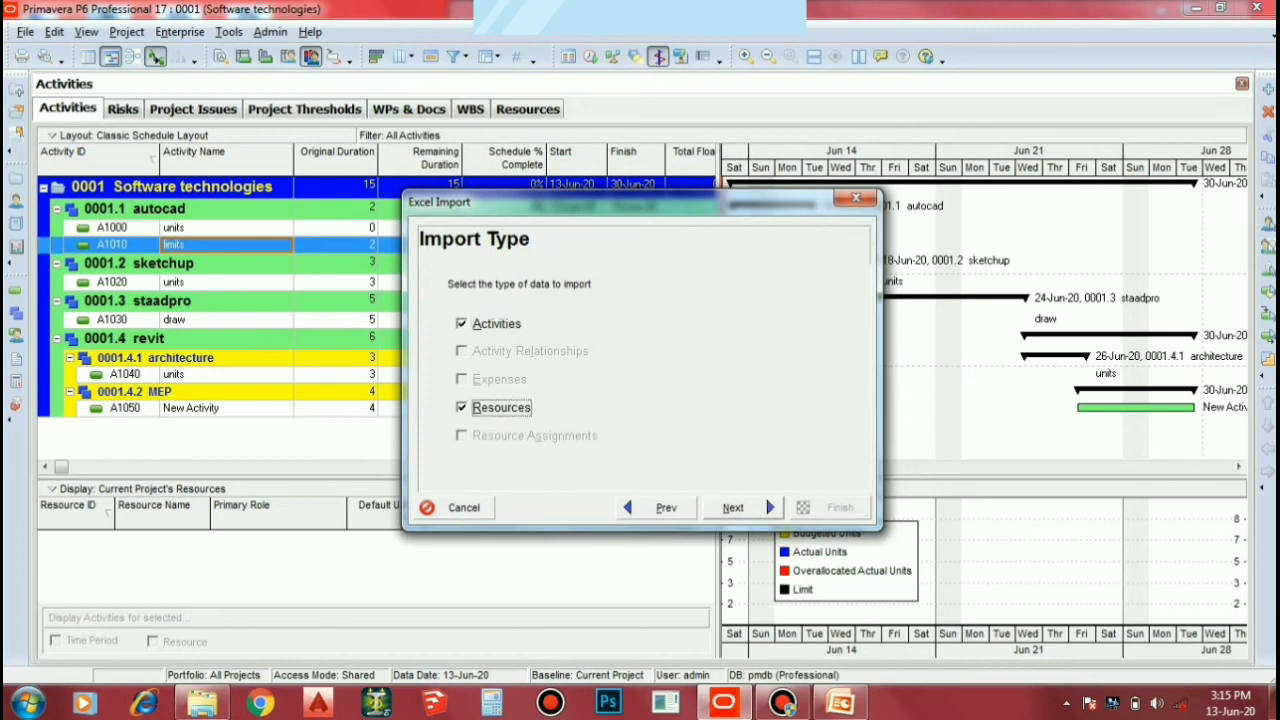
left_click(733, 507)
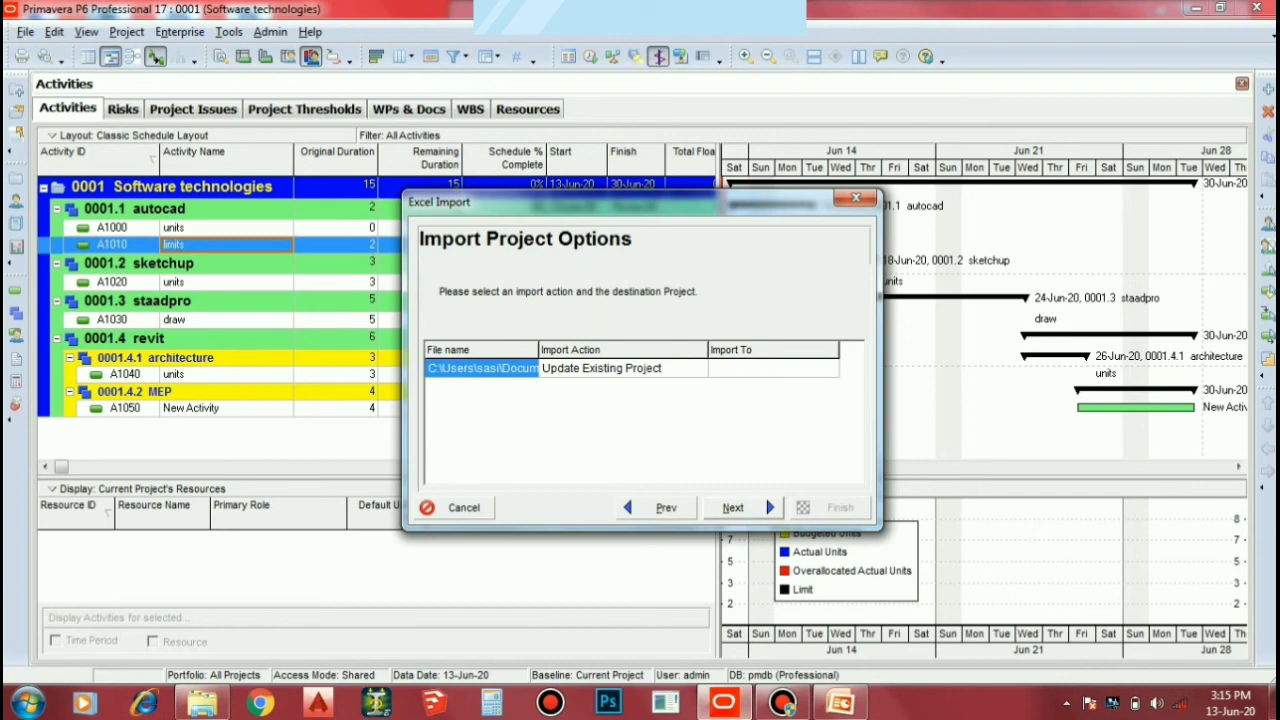
Try to assign Software technologies as the destination project for the Update Existing Project import, and abandon the import.
left_click(740, 507)
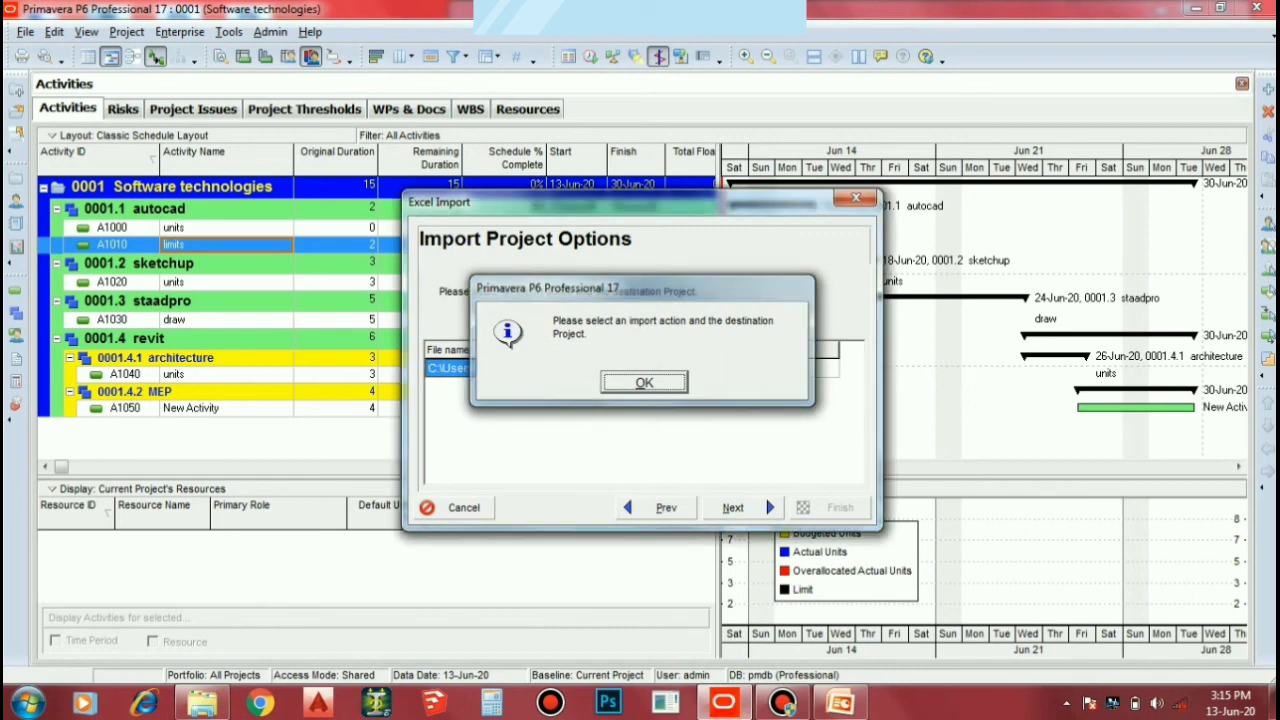
key("Return")
left_click(773, 368)
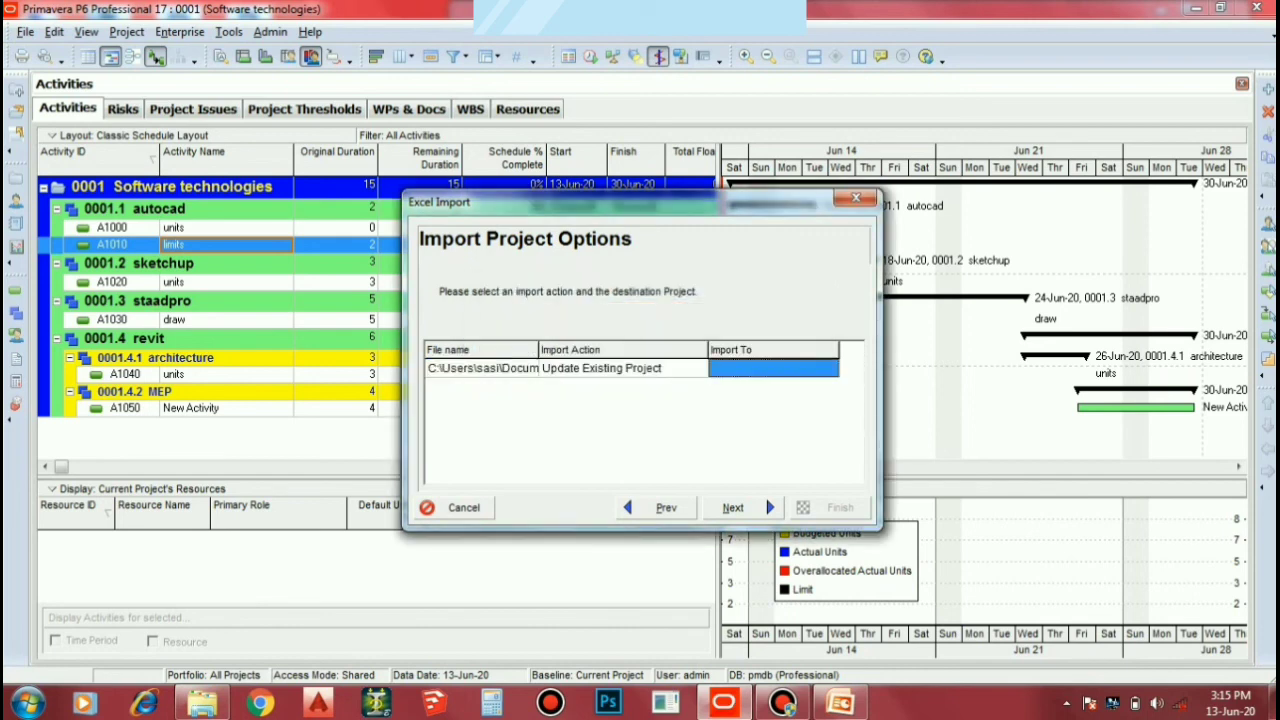
left_click(805, 368)
left_click(831, 368)
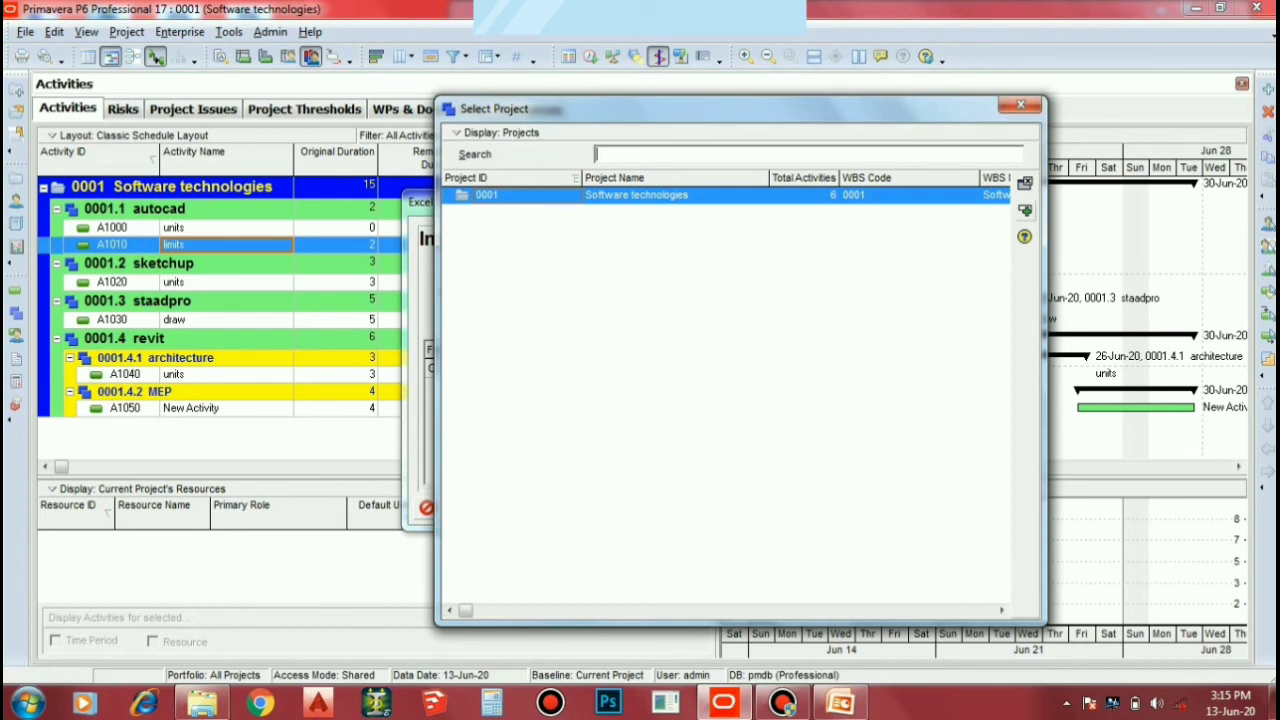
left_click(1025, 210)
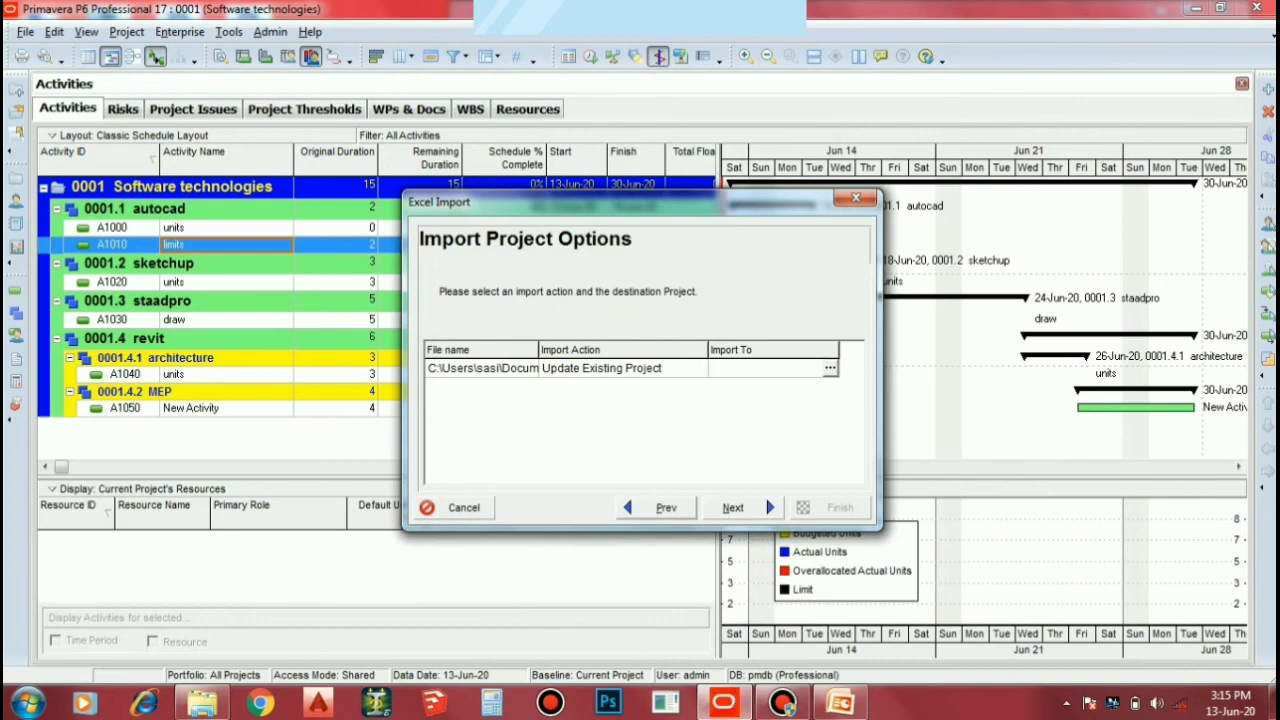
left_click(856, 198)
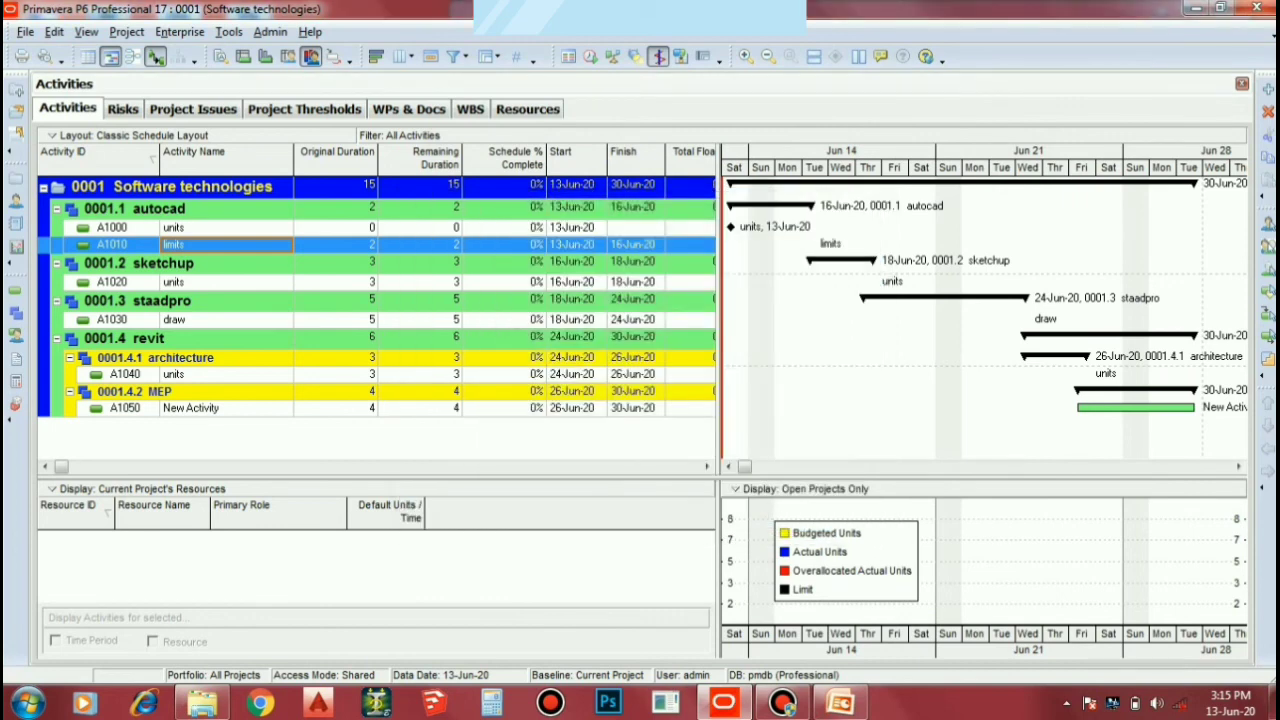